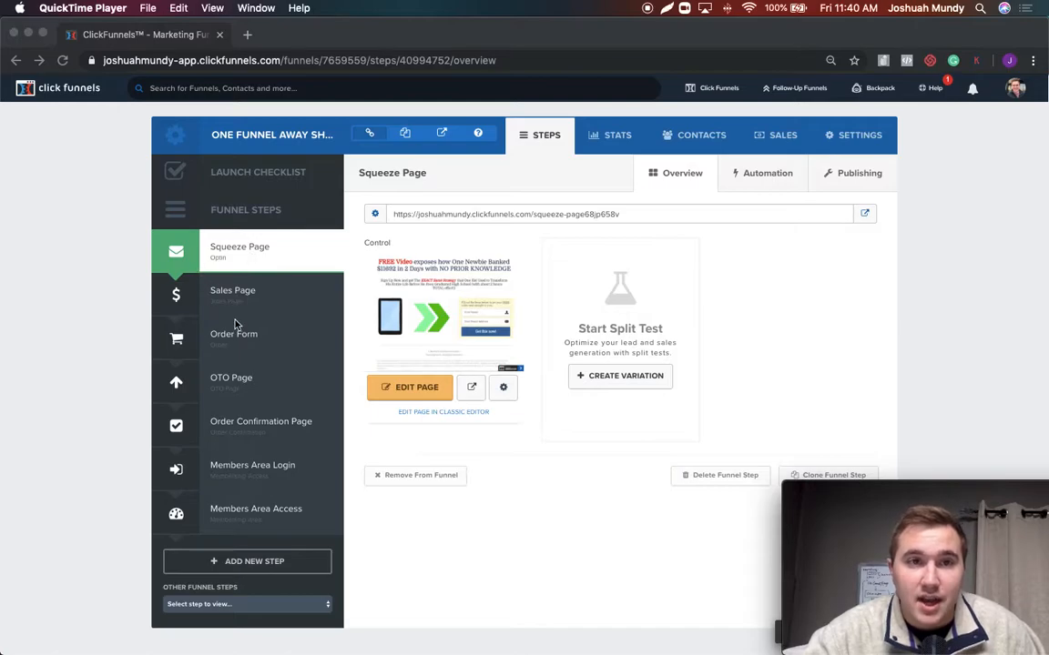
Open the funnel's Squeeze Page in the page editor after viewing the Sales Page step
{"action": "left_click", "coordinate": [243, 283]}
{"action": "left_click", "coordinate": [242, 290]}
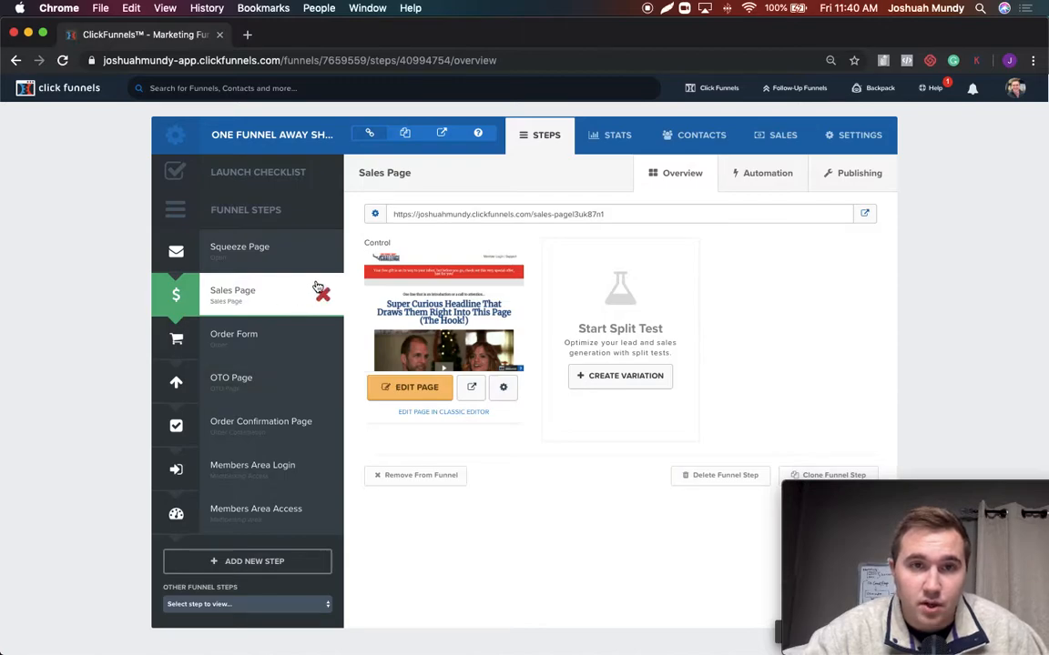
{"action": "left_click", "coordinate": [294, 254]}
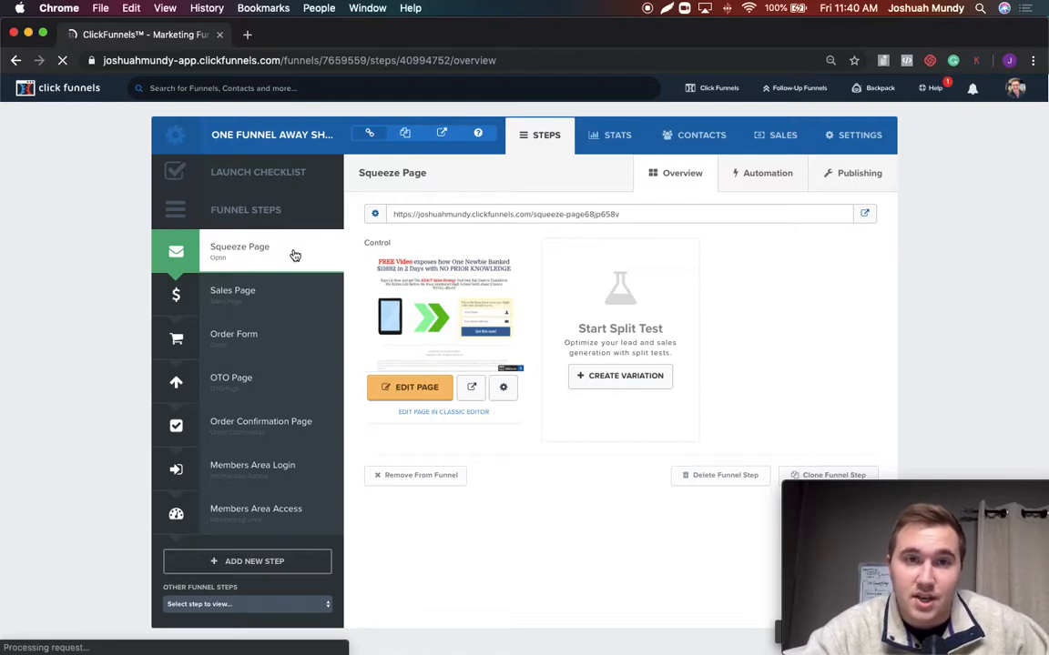
{"action": "left_click", "coordinate": [409, 389]}
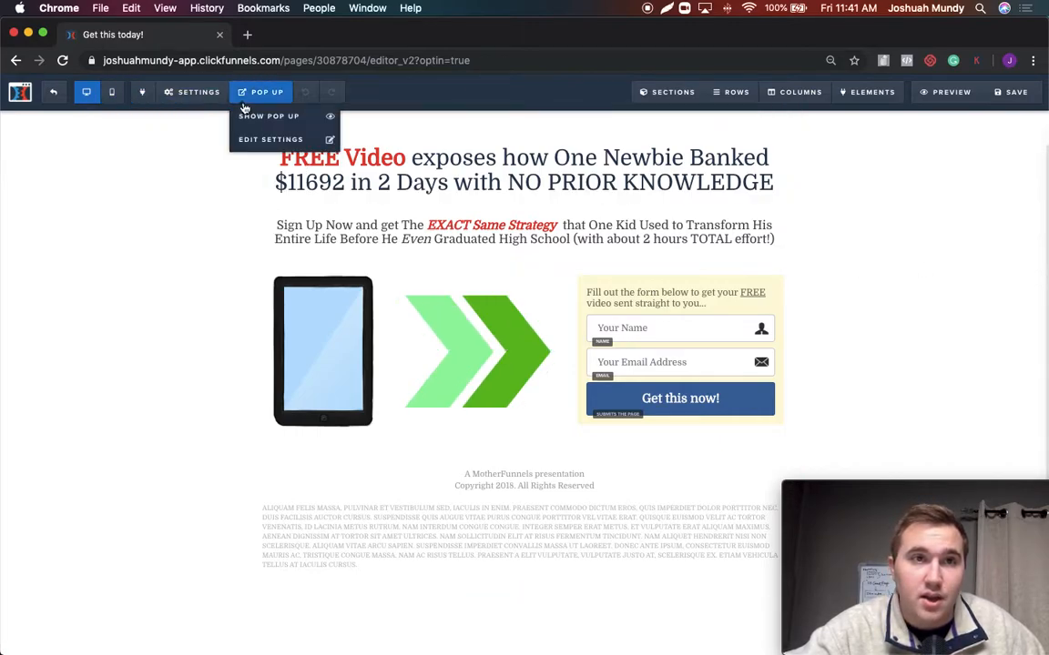
Examine the settings of the body section that holds the page content, and return to the page
{"action": "mouse_move", "coordinate": [202, 100]}
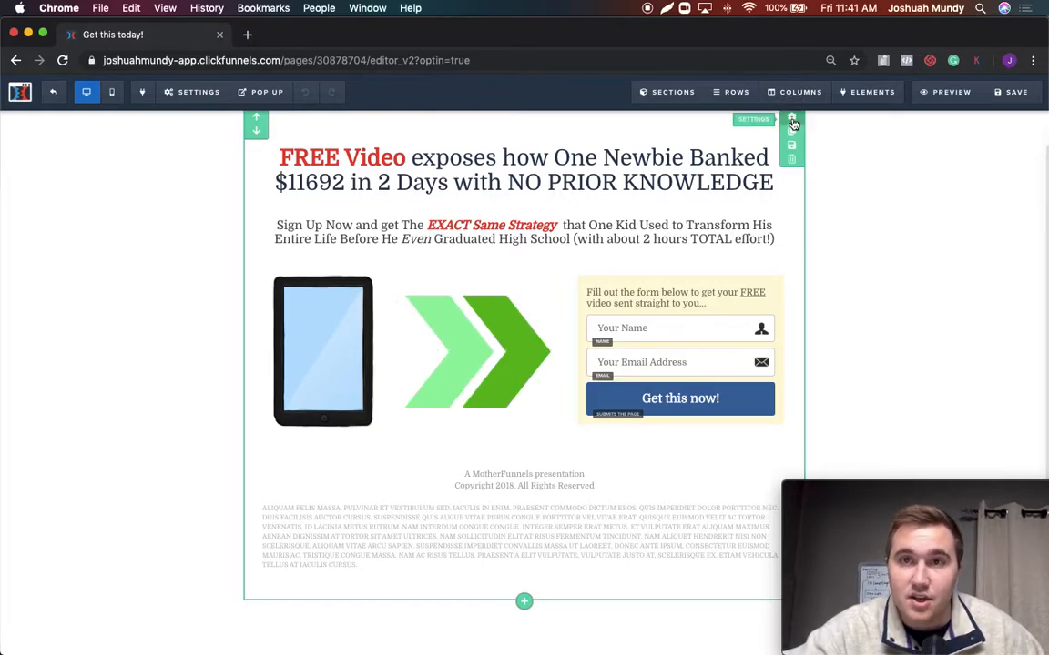
{"action": "left_click", "coordinate": [792, 122]}
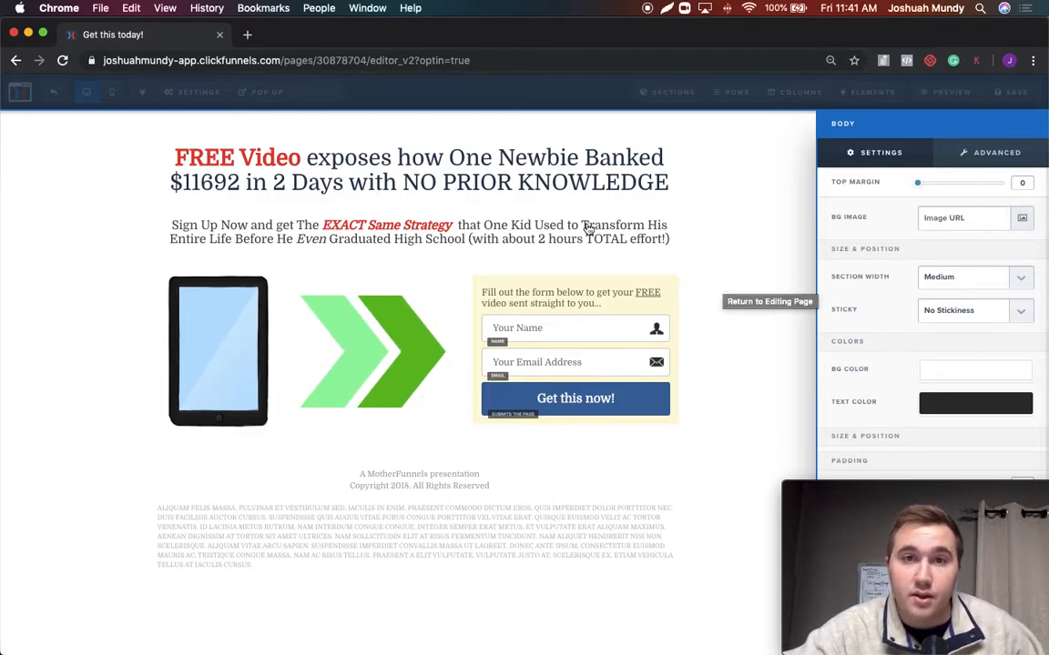
{"action": "left_click", "coordinate": [734, 200]}
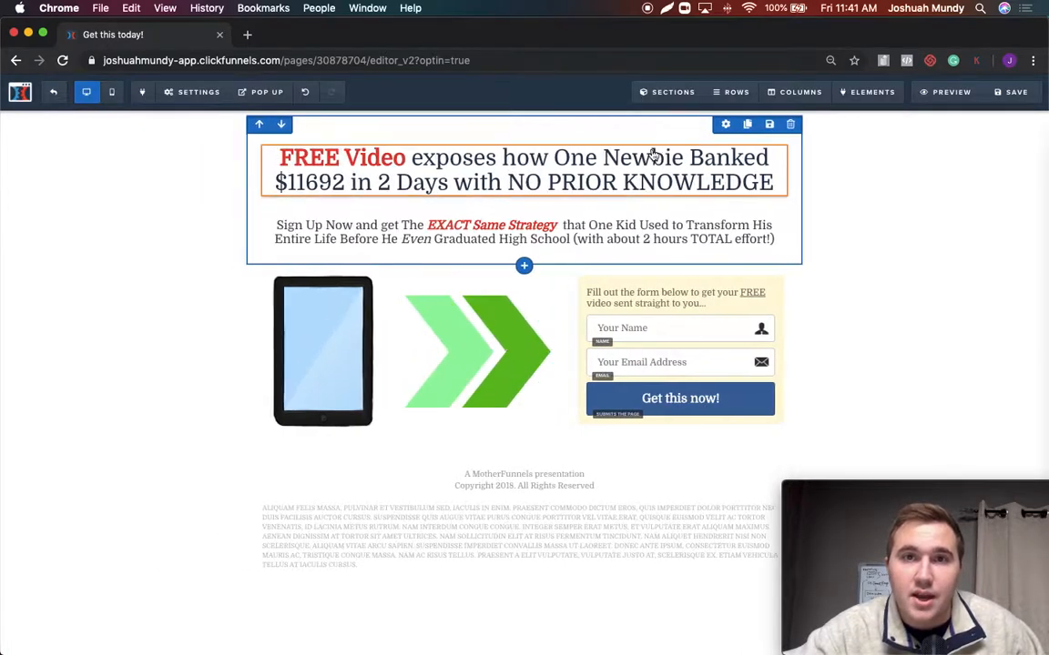
Widen the opt-in form column by narrowing the green arrow column beside it
{"action": "mouse_move", "coordinate": [764, 123]}
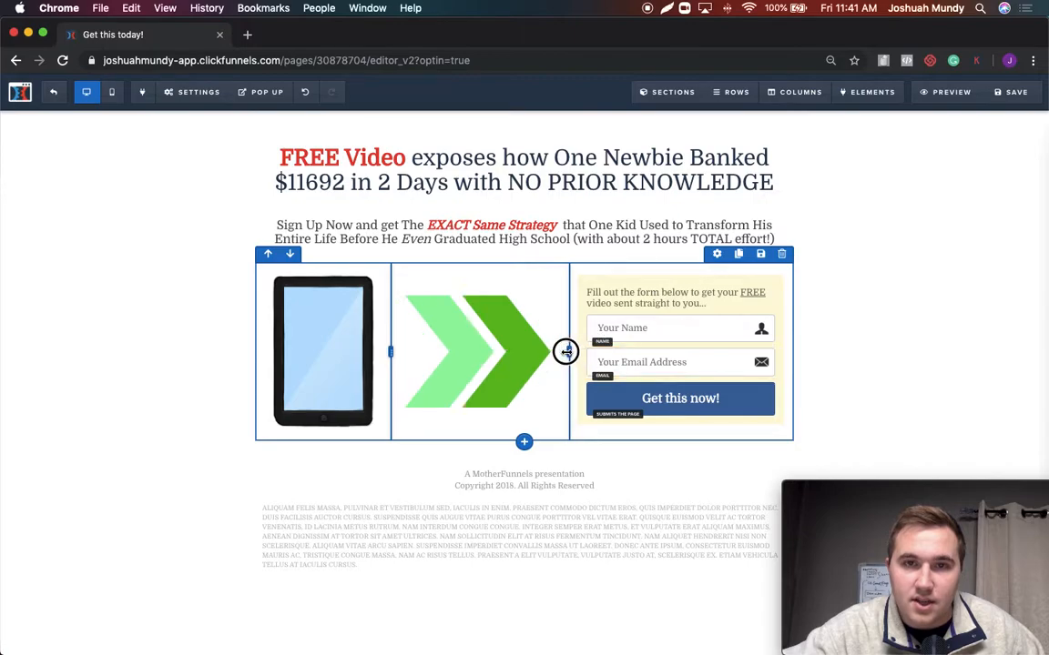
{"action": "left_click_drag", "start_coordinate": [568, 351], "coordinate": [526, 352]}
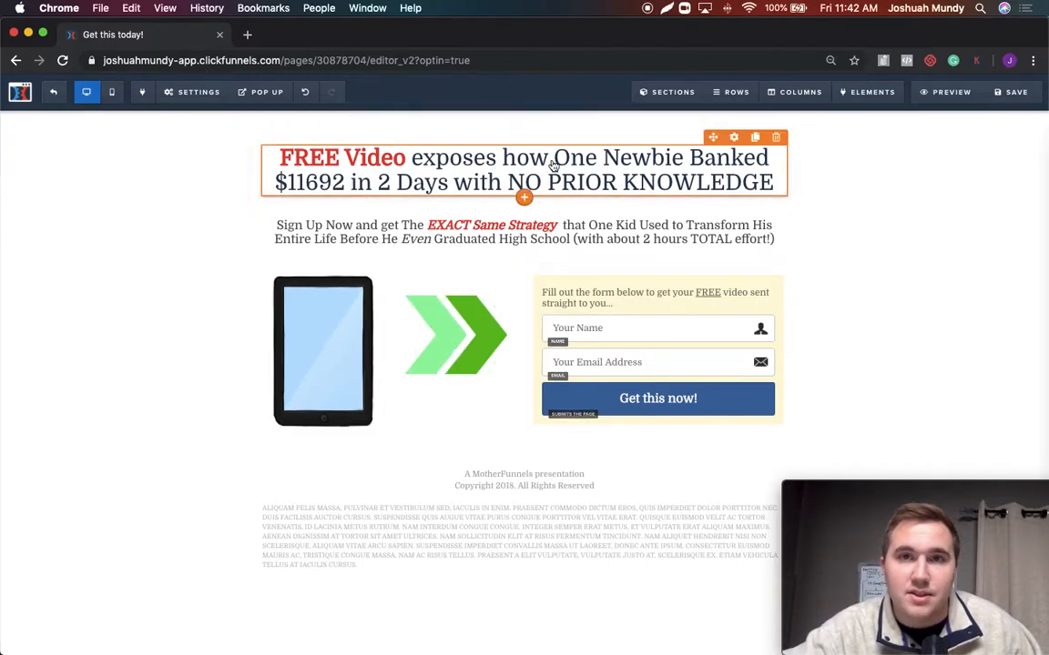
Set the main headline's top margin to 35
{"action": "left_click", "coordinate": [733, 138]}
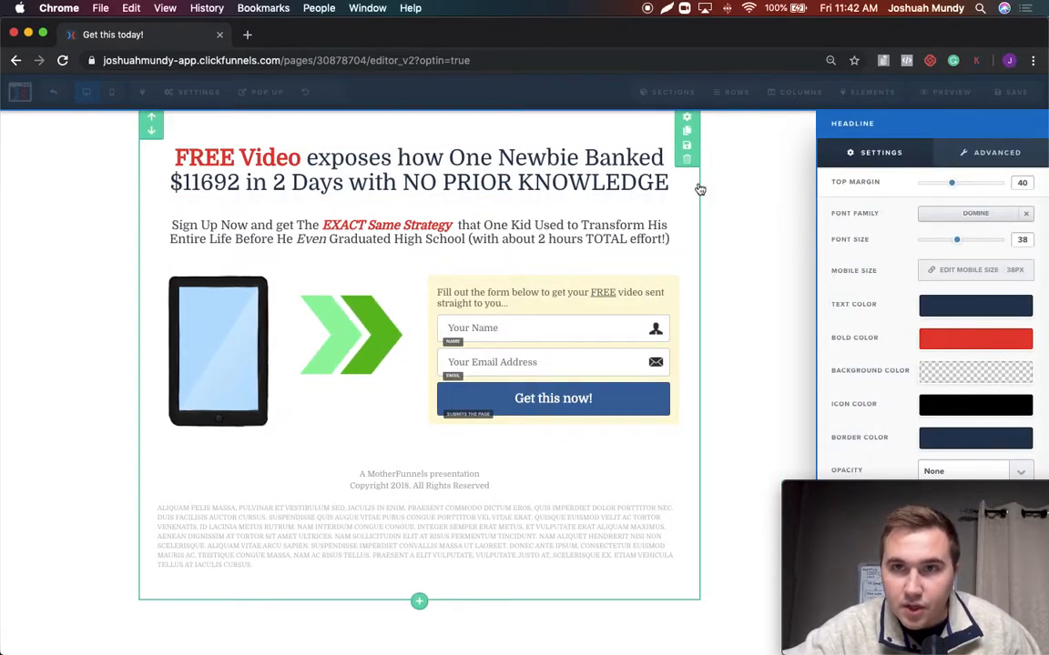
{"action": "left_click", "coordinate": [498, 171]}
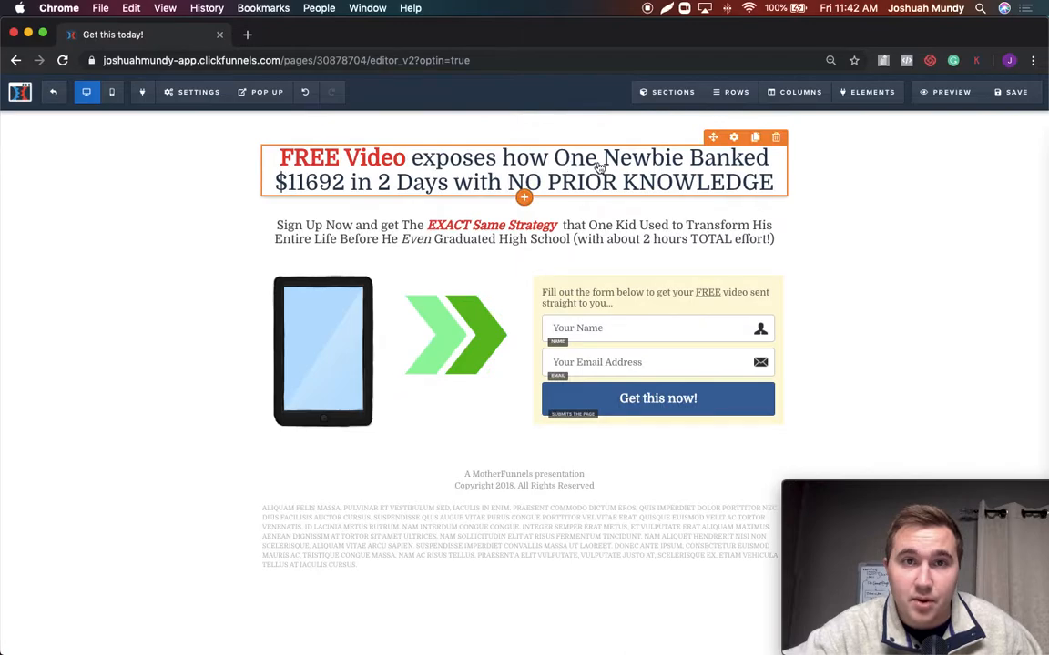
{"action": "left_click", "coordinate": [733, 137]}
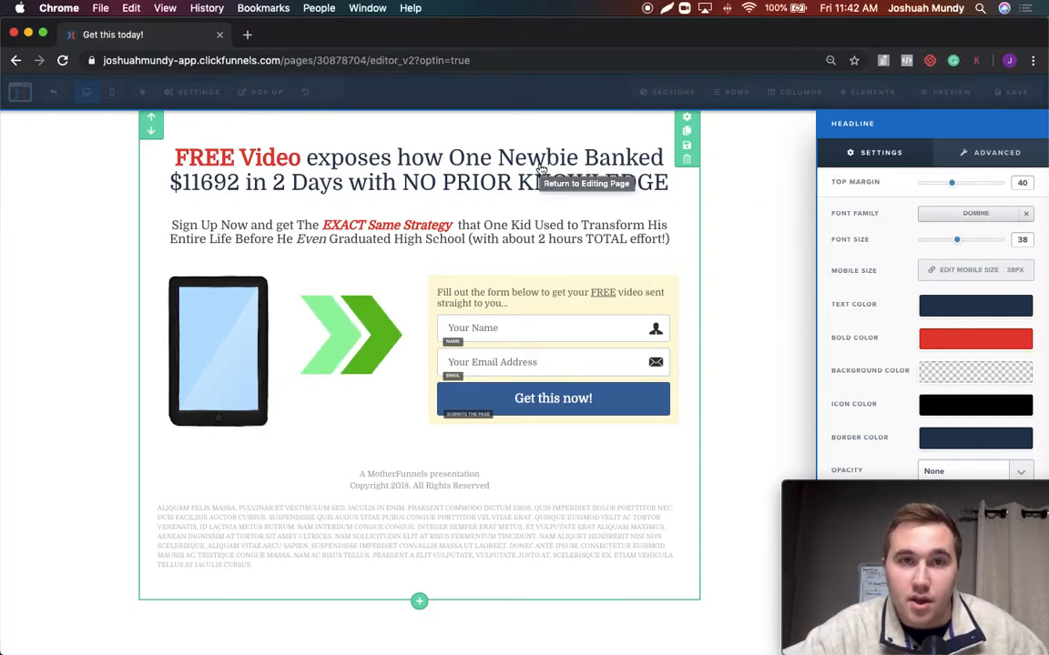
{"action": "mouse_move", "coordinate": [949, 186]}
{"action": "left_mouse_down"}
{"action": "mouse_move", "coordinate": [919, 188]}
{"action": "mouse_move", "coordinate": [1009, 188]}
{"action": "mouse_move", "coordinate": [947, 184]}
{"action": "left_mouse_up"}
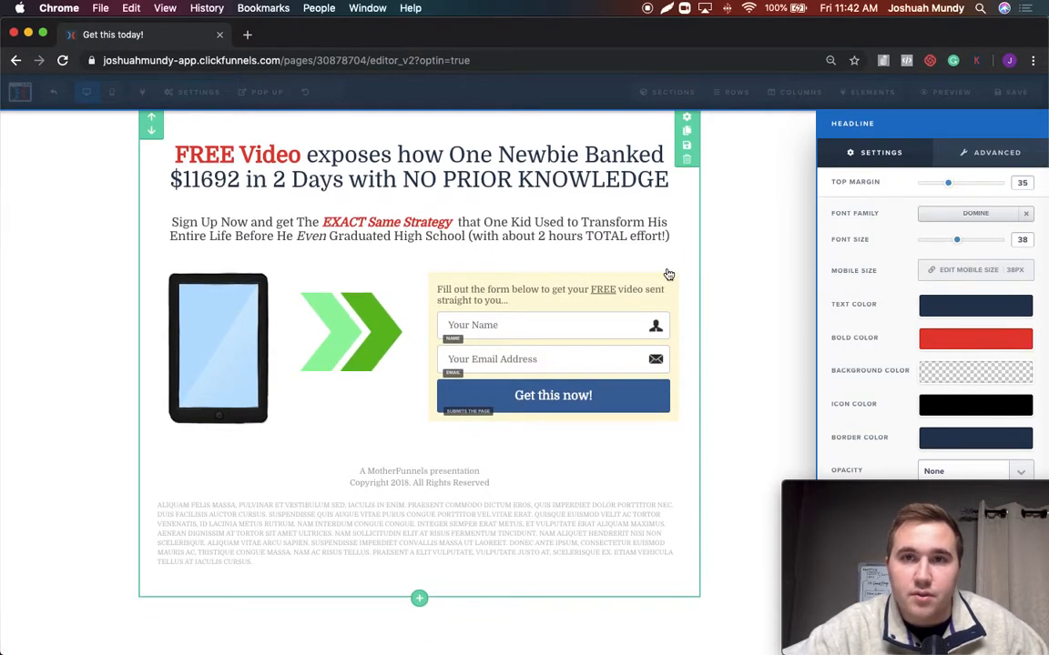
{"action": "left_click", "coordinate": [751, 226]}
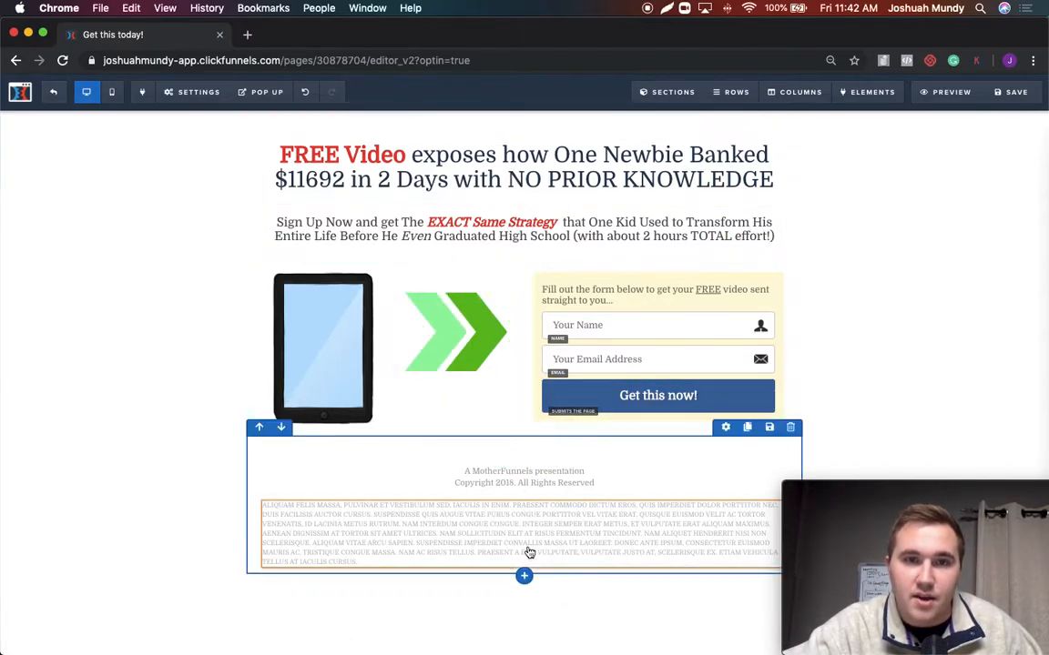
Add a full-width section above the headline section and give it a one-column row
{"action": "left_click", "coordinate": [525, 602]}
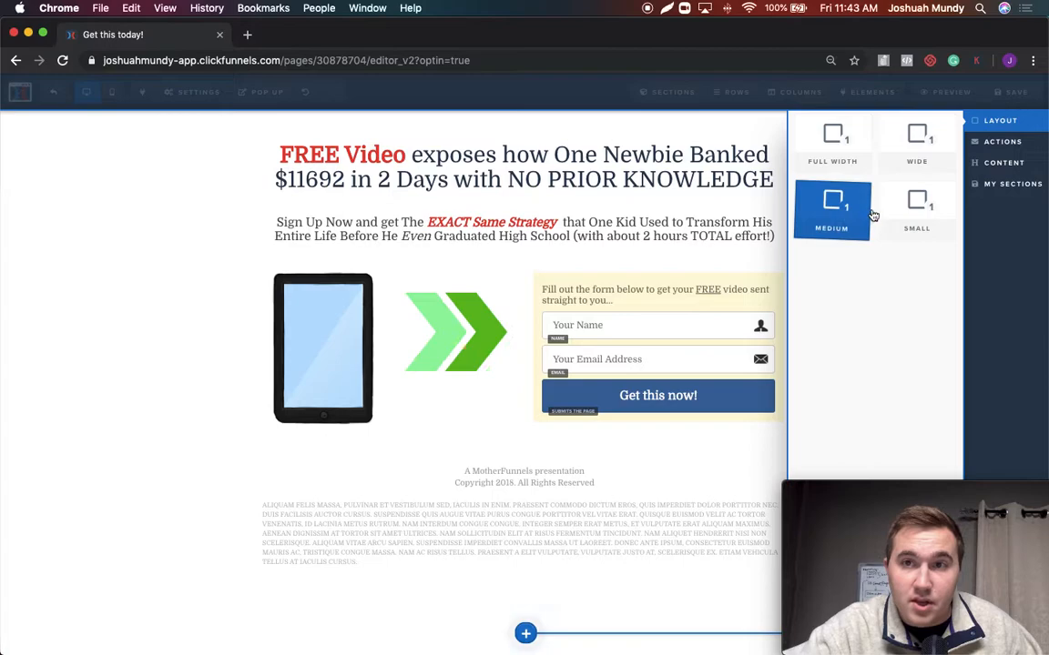
{"action": "left_click", "coordinate": [835, 164]}
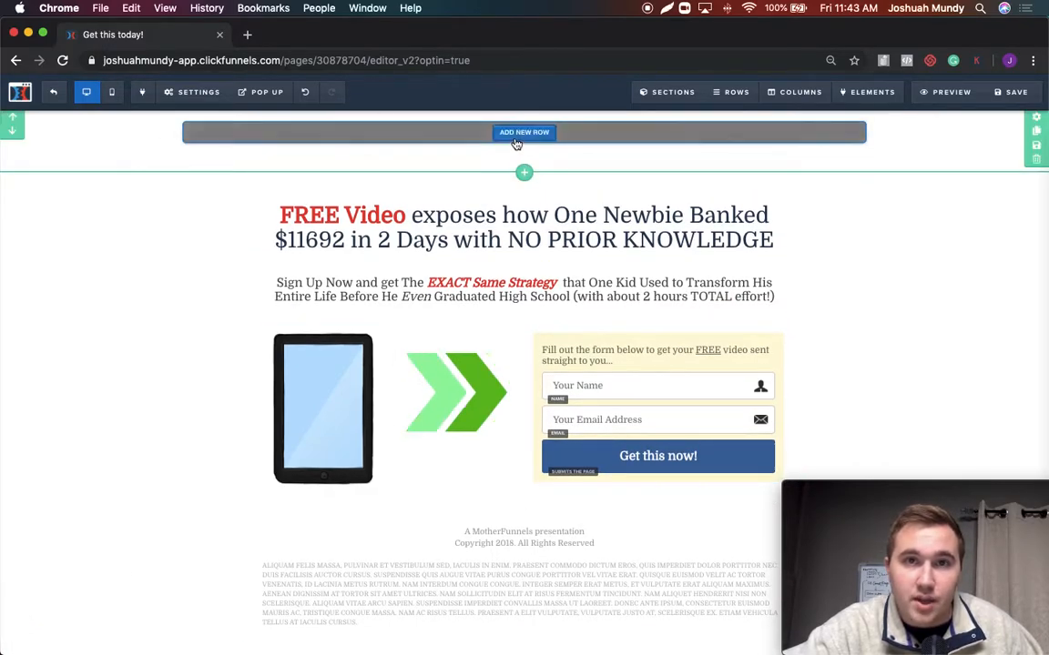
{"action": "left_click", "coordinate": [524, 134]}
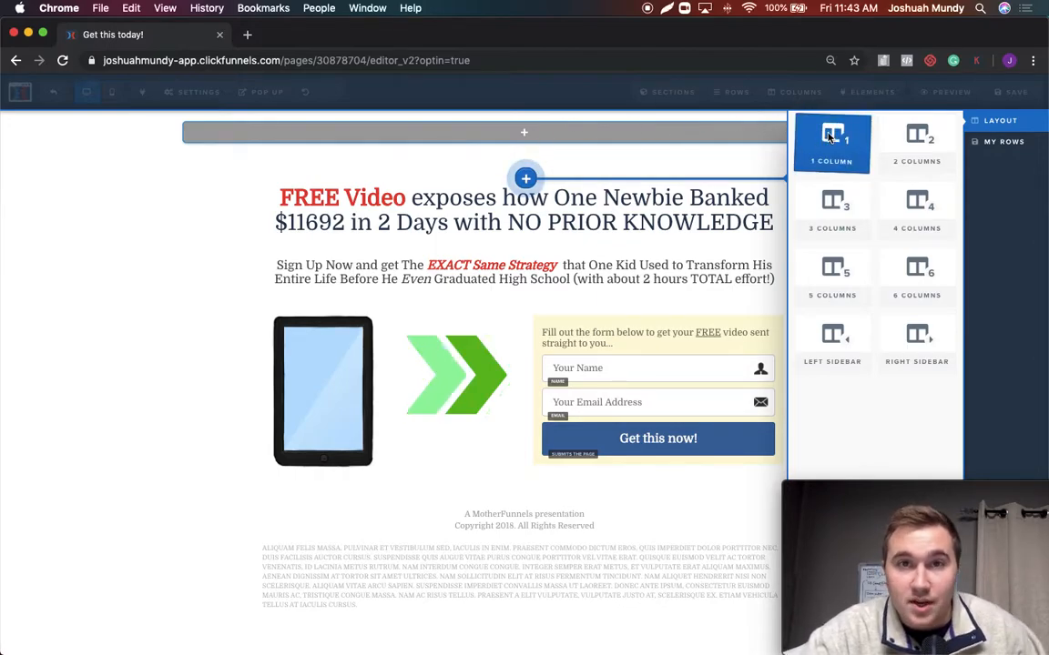
{"action": "left_click", "coordinate": [830, 136]}
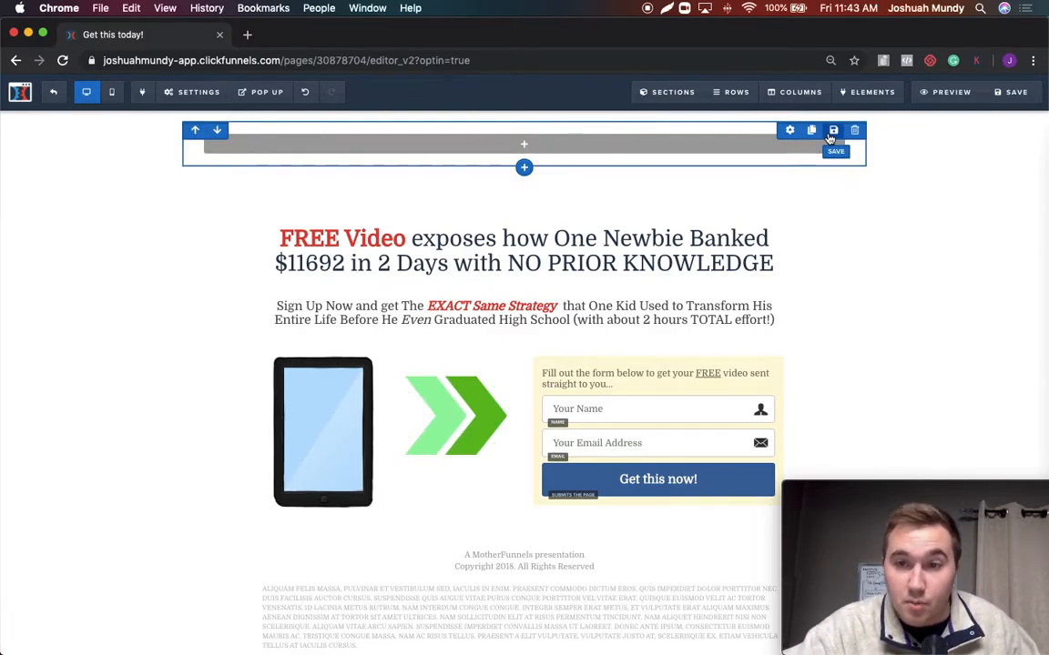
Add an image element to the new row and fill it with the smaller BEAUTYCOUNTER logo from the uploaded images
{"action": "left_click", "coordinate": [531, 145]}
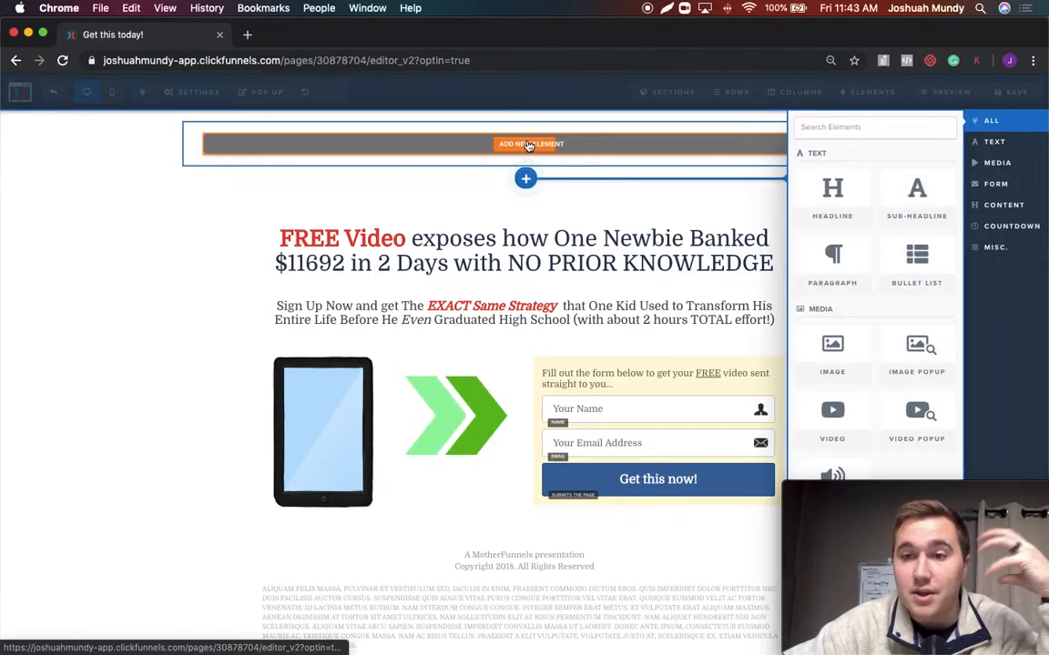
{"action": "left_click", "coordinate": [841, 352]}
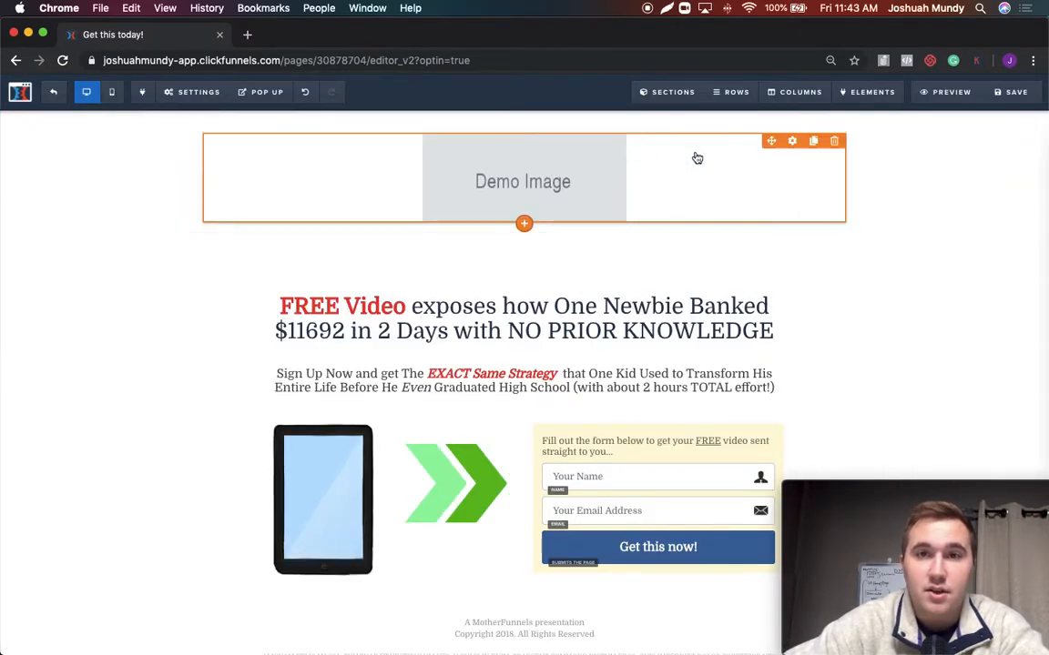
{"action": "left_click", "coordinate": [790, 141]}
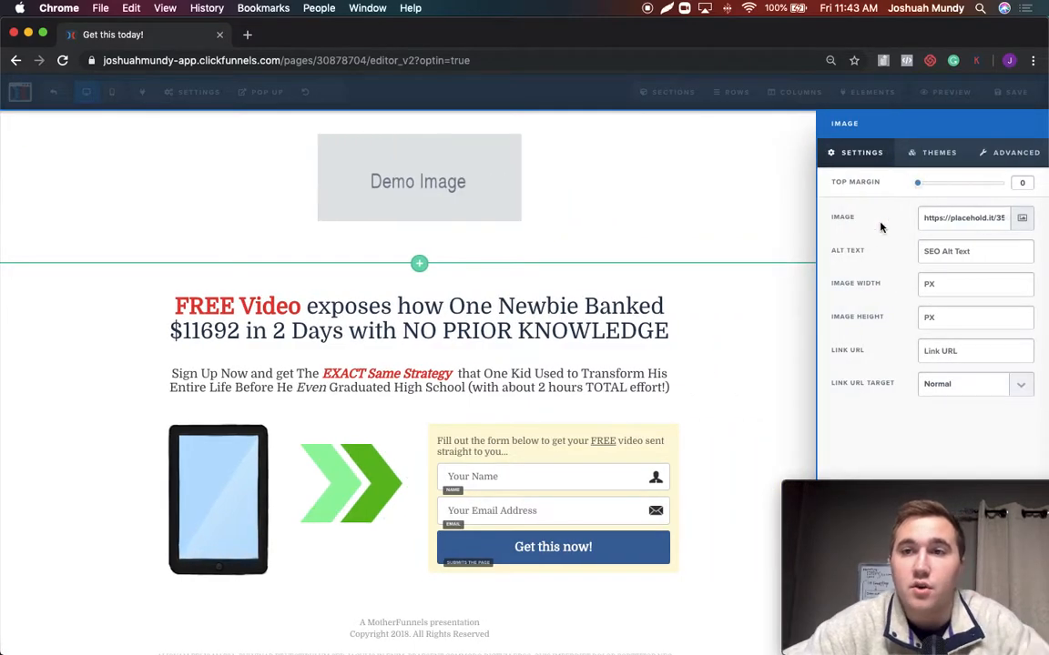
{"action": "left_click", "coordinate": [924, 218]}
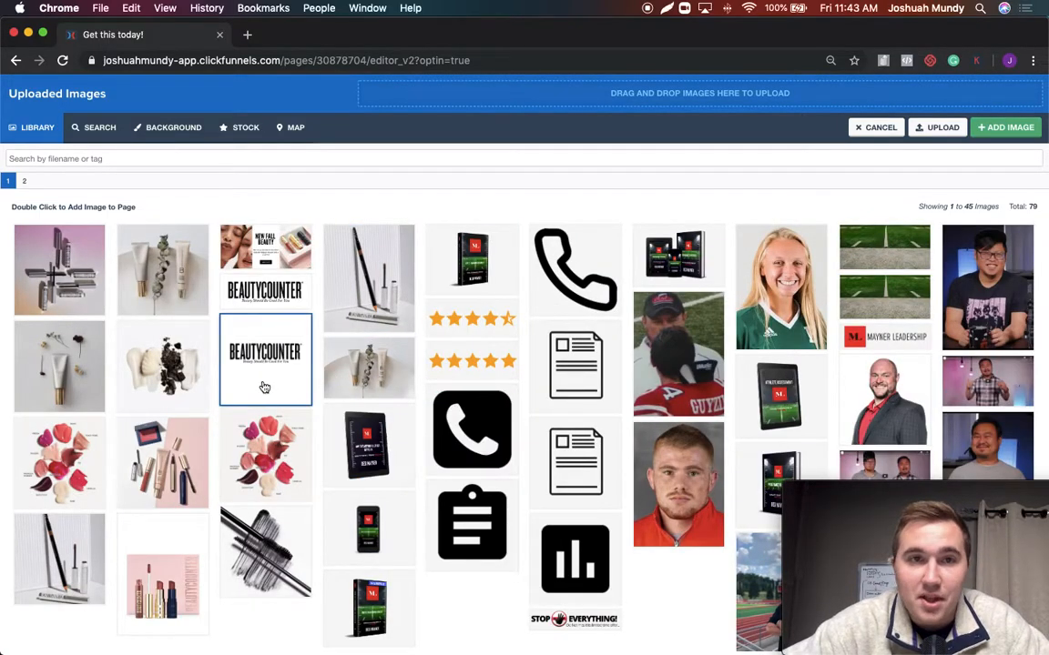
{"action": "left_click", "coordinate": [270, 301]}
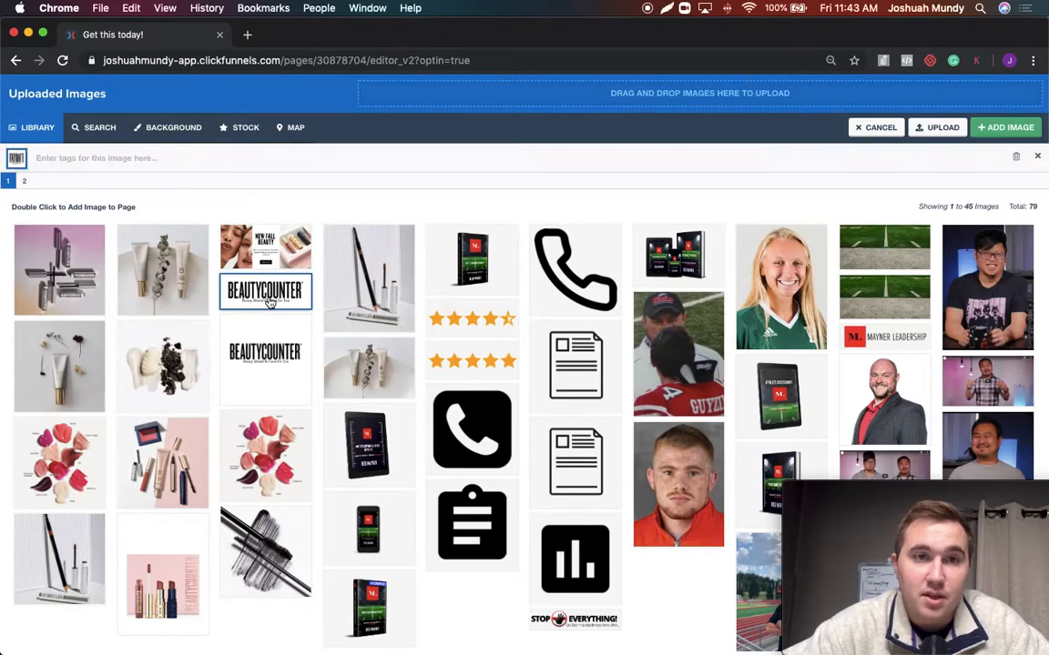
{"action": "left_click", "coordinate": [1005, 128]}
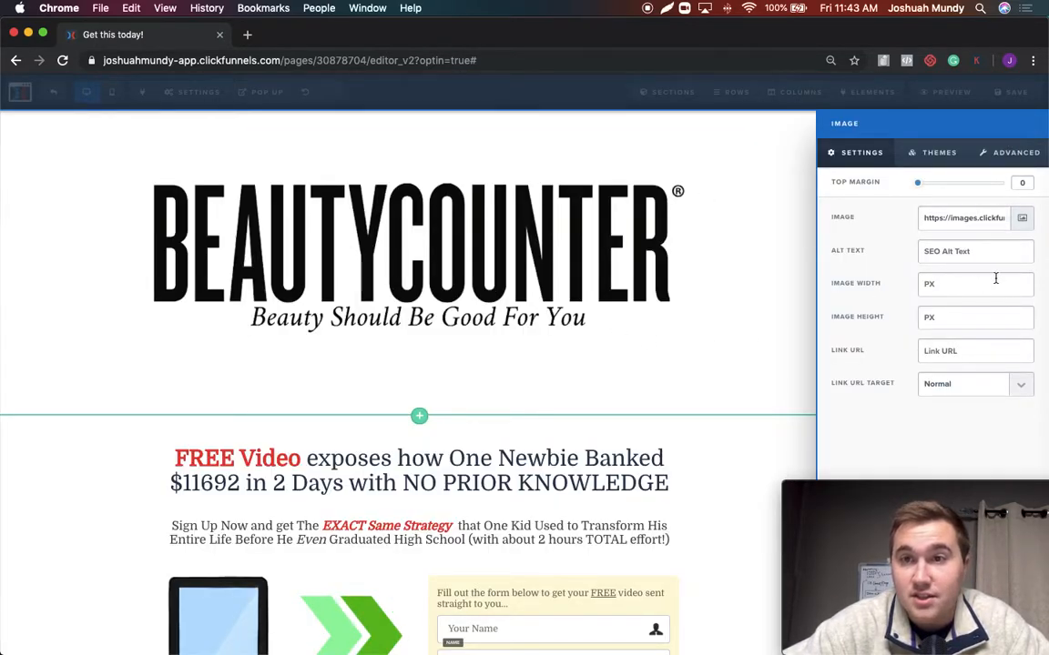
Delete the full-width section that contains the BEAUTYCOUNTER logo
{"action": "left_click", "coordinate": [739, 456]}
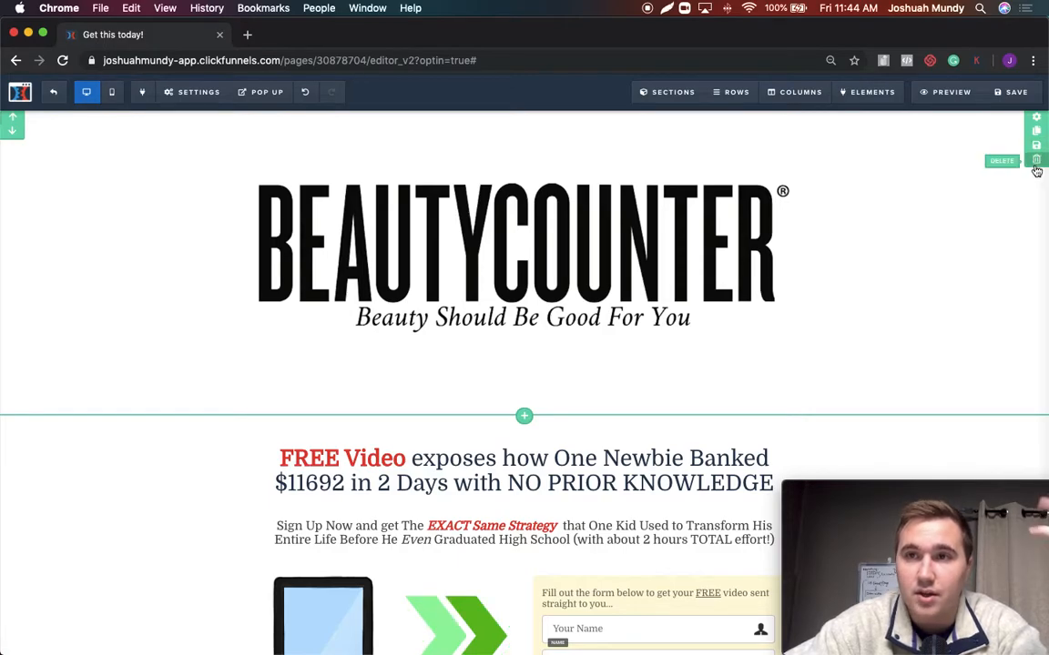
{"action": "left_click", "coordinate": [1034, 161]}
{"action": "left_click", "coordinate": [644, 145]}
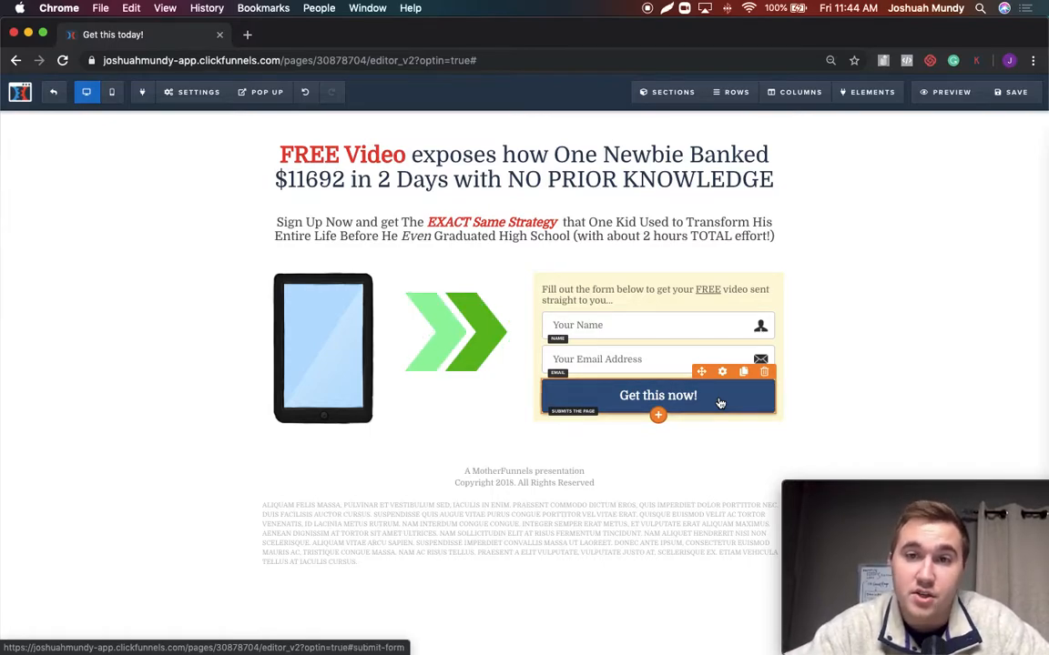
Delete the "Your Name" input from the opt-in form after checking its settings
{"action": "left_click", "coordinate": [593, 330]}
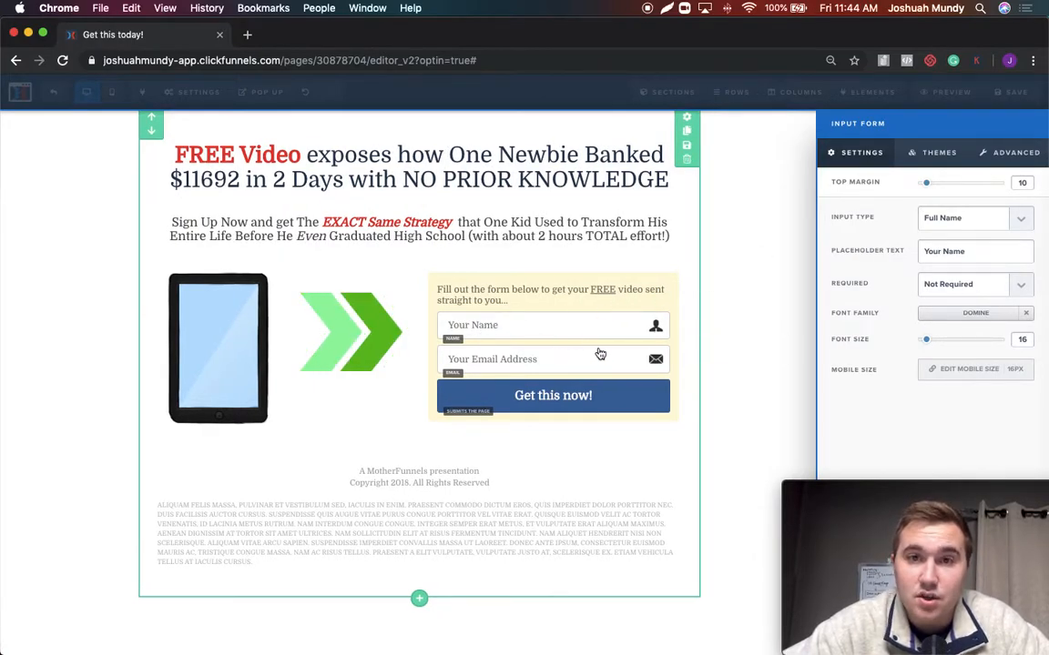
{"action": "left_click", "coordinate": [635, 269]}
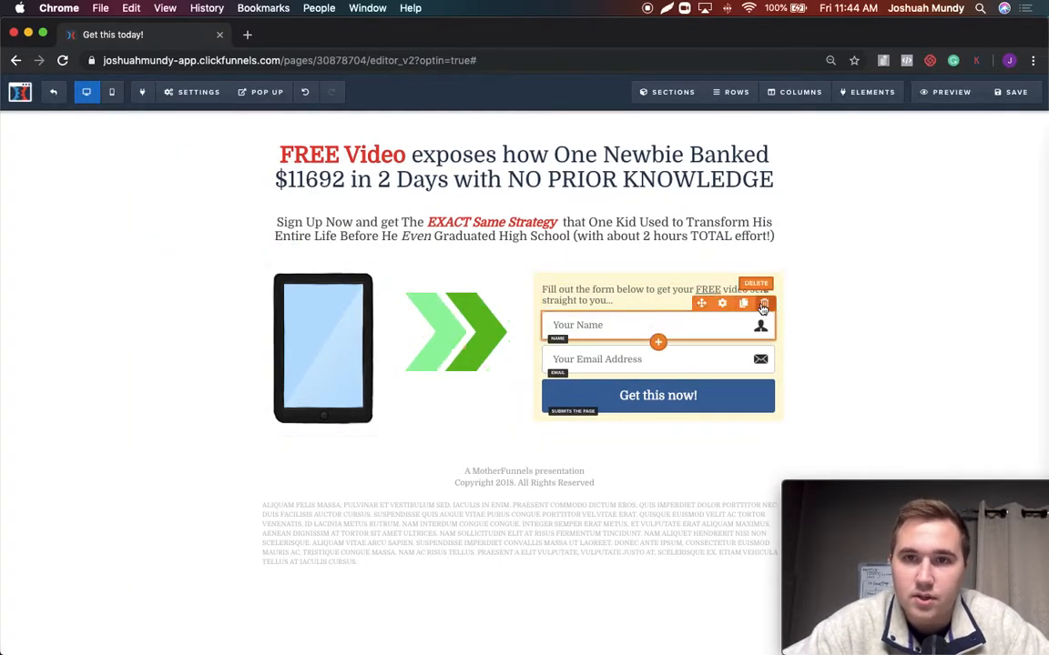
{"action": "left_click", "coordinate": [763, 303]}
{"action": "left_click", "coordinate": [650, 146]}
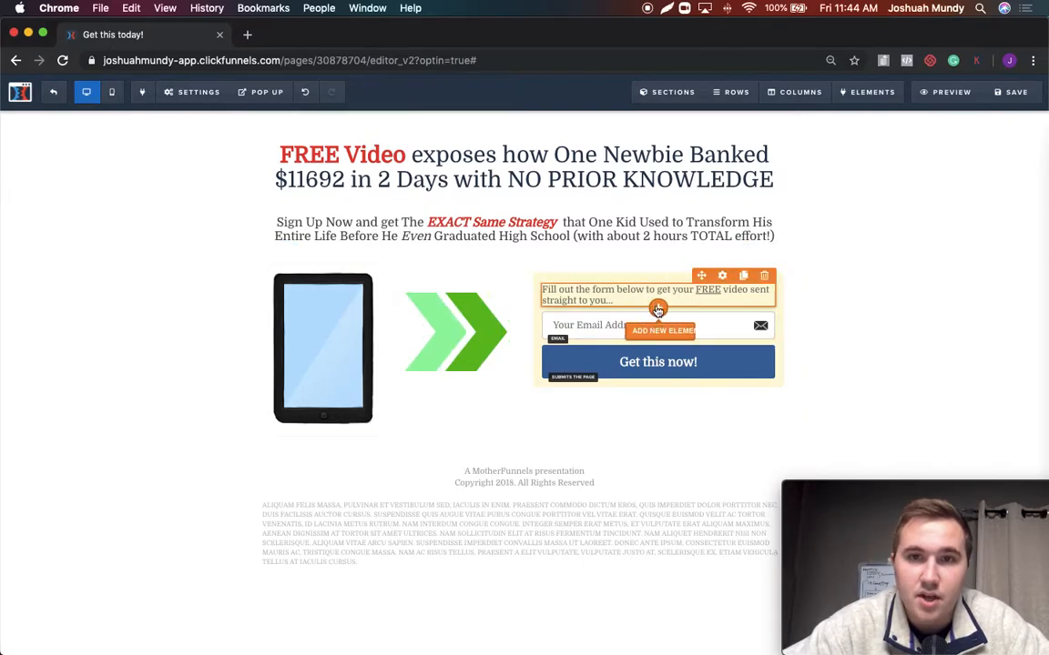
Add a new Input element to the opt-in form, above the "Your Email Address" field
{"action": "left_click", "coordinate": [657, 310]}
{"action": "scroll", "coordinate": [829, 318], "scroll_direction": "down", "scroll_amount": 10}
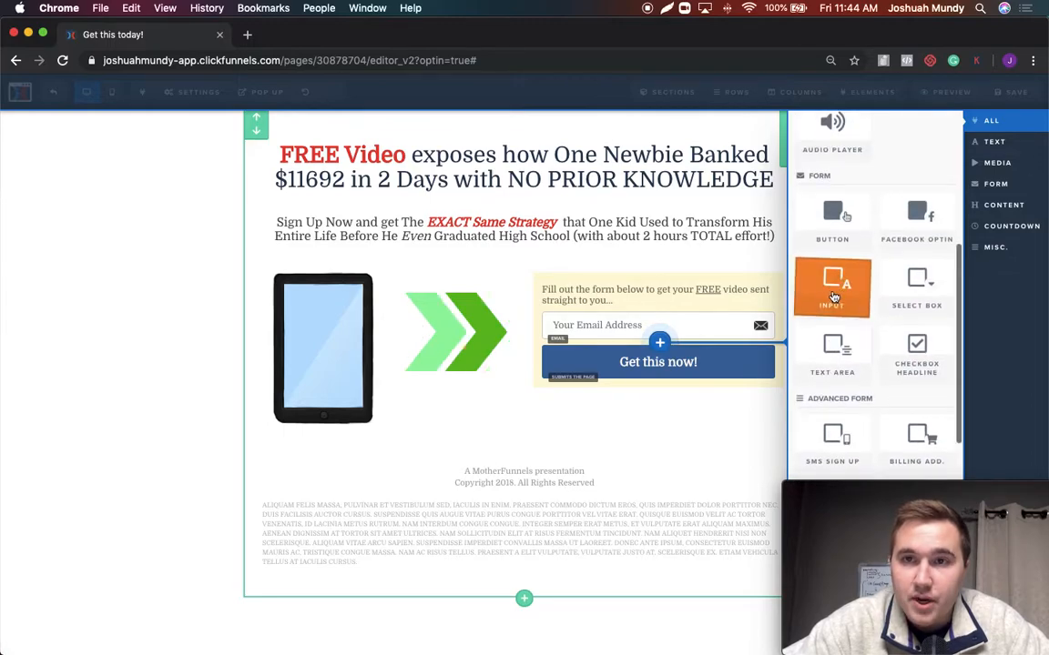
{"action": "left_click", "coordinate": [833, 293]}
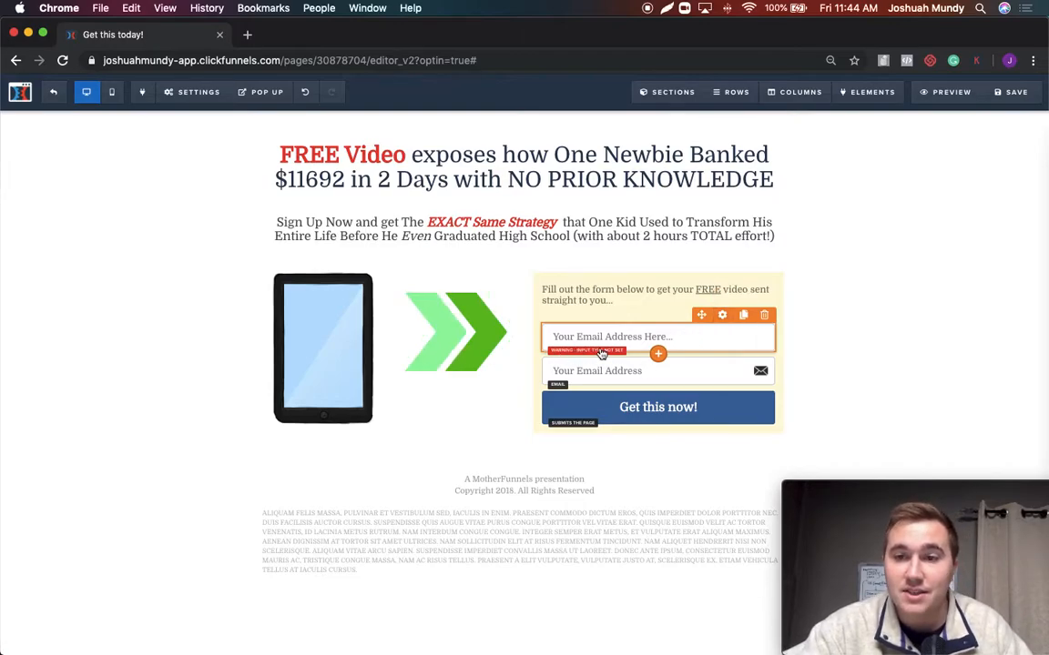
Set the new input's type to Full Name and its placeholder text to "Full Name..."
{"action": "left_click", "coordinate": [722, 314]}
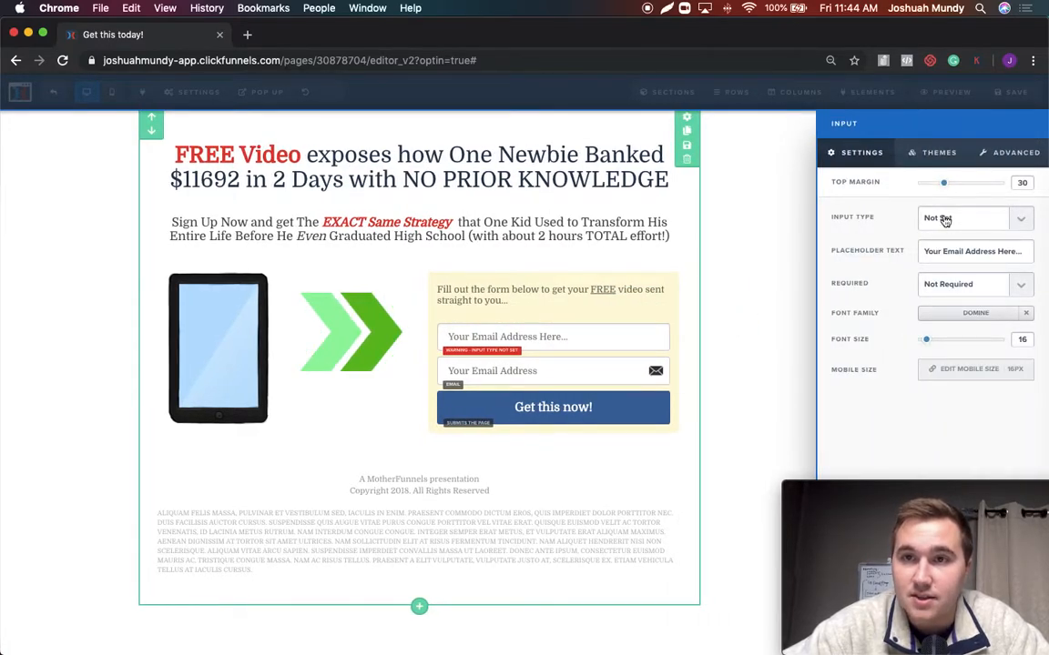
{"action": "left_click", "coordinate": [1018, 223]}
{"action": "left_click", "coordinate": [974, 229]}
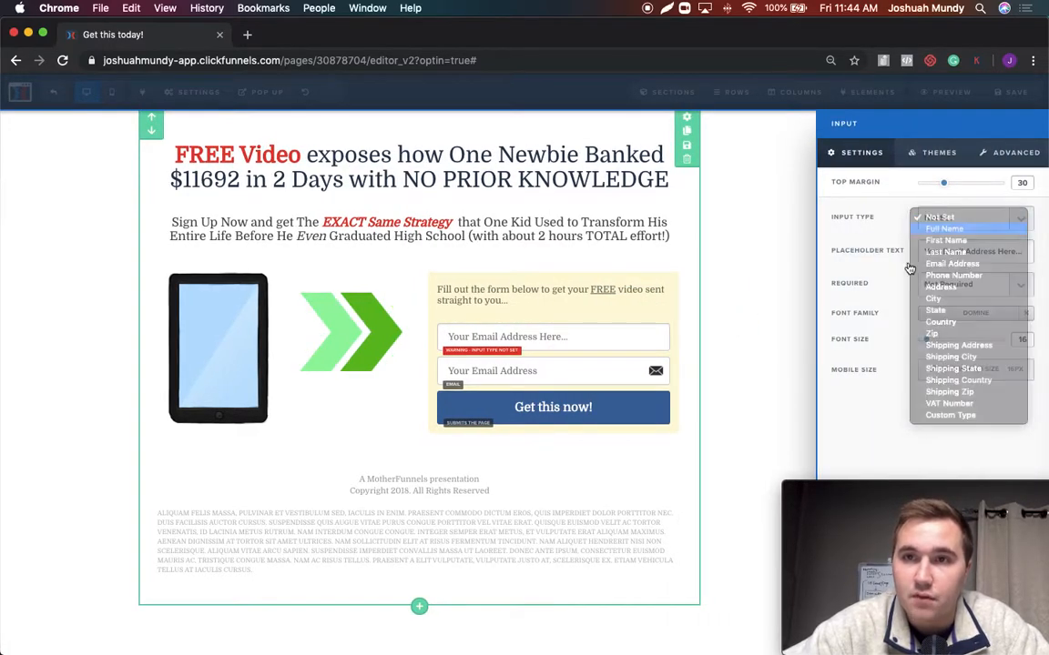
{"action": "left_click", "coordinate": [927, 251]}
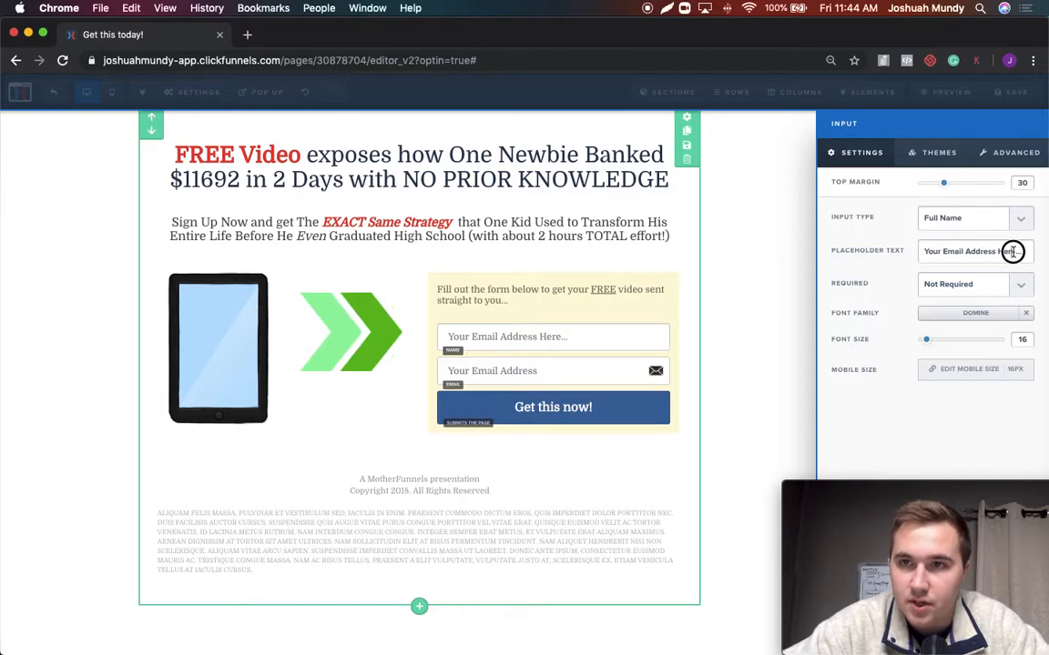
{"action": "left_click_drag", "start_coordinate": [1011, 250], "coordinate": [919, 252]}
{"action": "key", "text": "BackSpace"}
{"action": "type", "text": "Ful"}
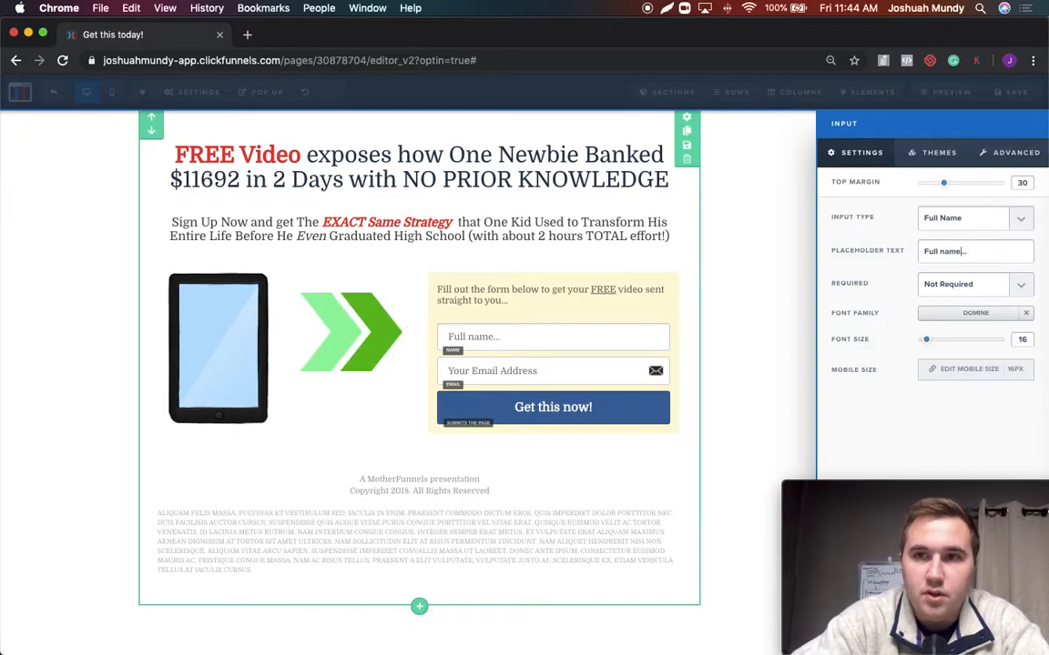
{"action": "type", "text": "l Name"}
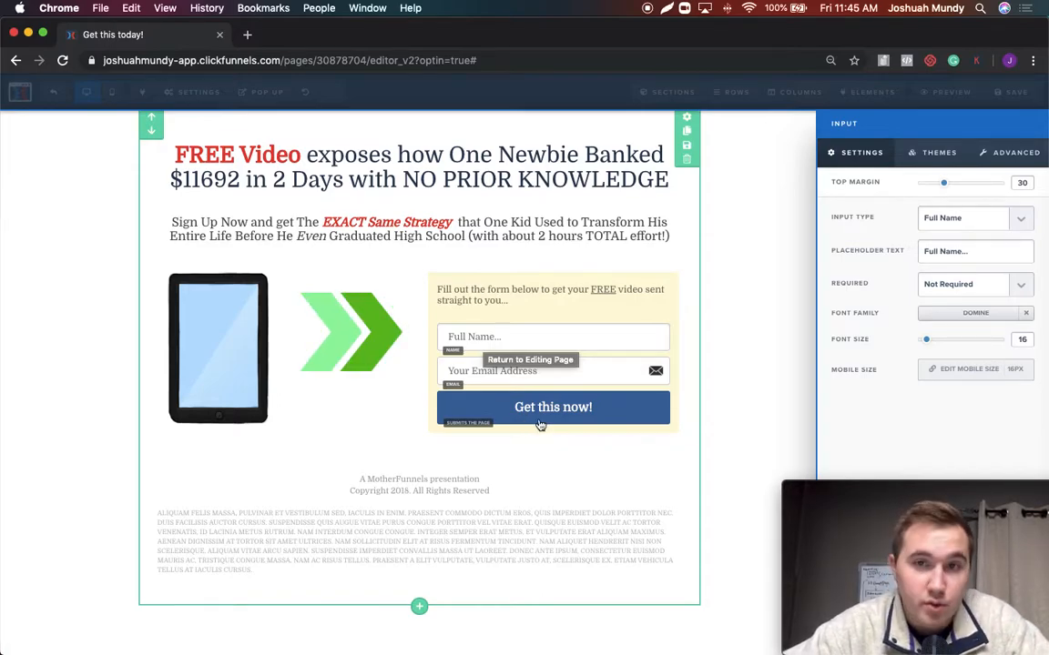
Check the page's general settings, including where the form goes on submit
{"action": "left_click", "coordinate": [742, 395]}
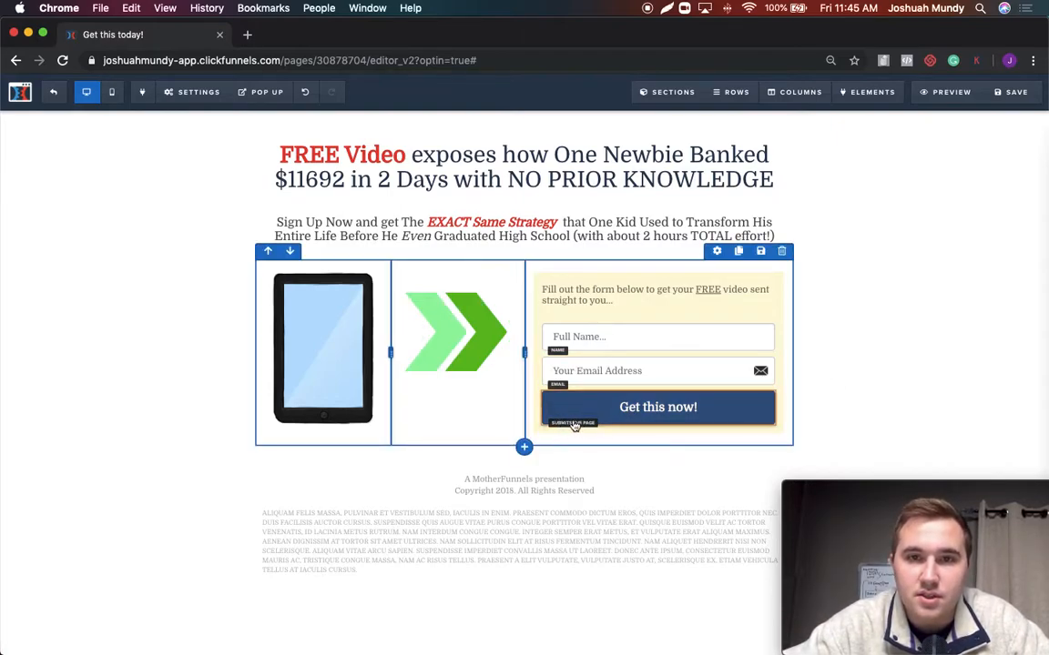
{"action": "left_click", "coordinate": [191, 92]}
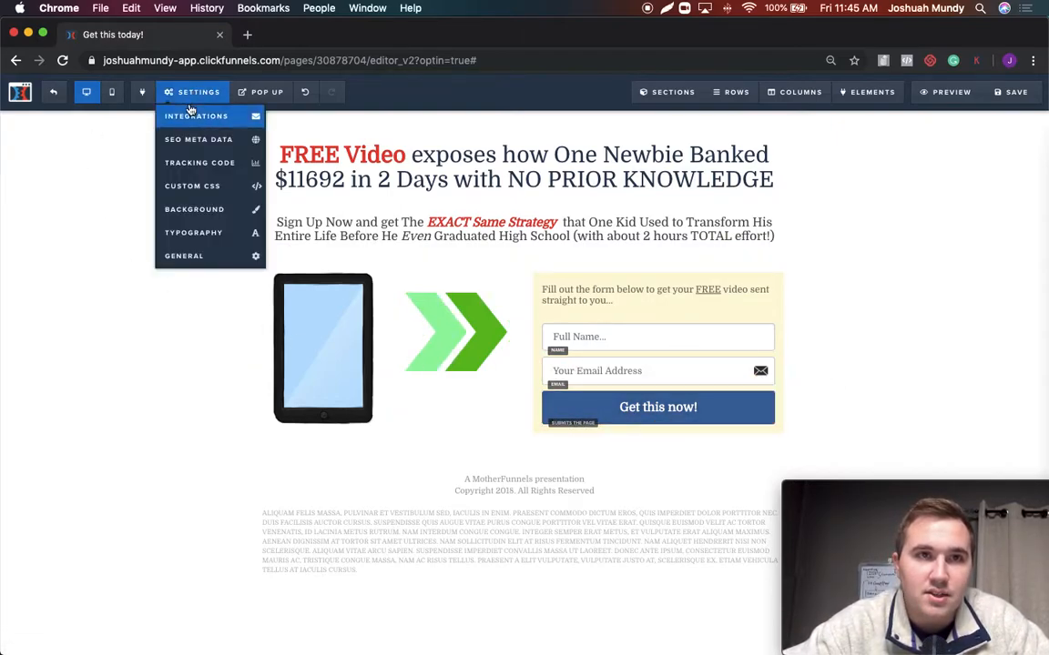
{"action": "left_click", "coordinate": [197, 257]}
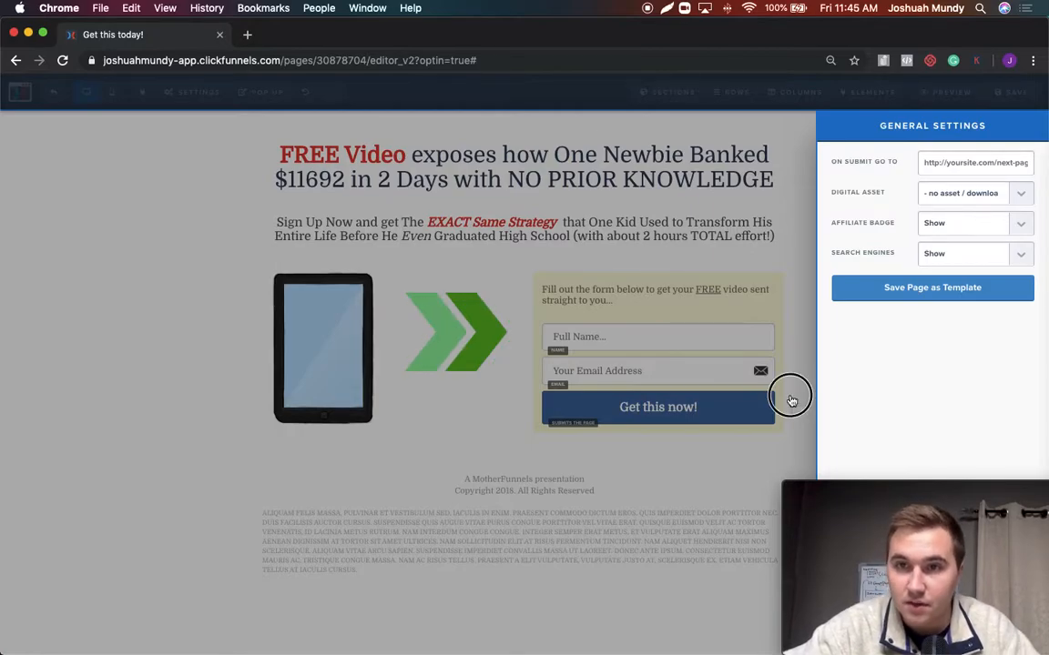
{"action": "left_click", "coordinate": [791, 401]}
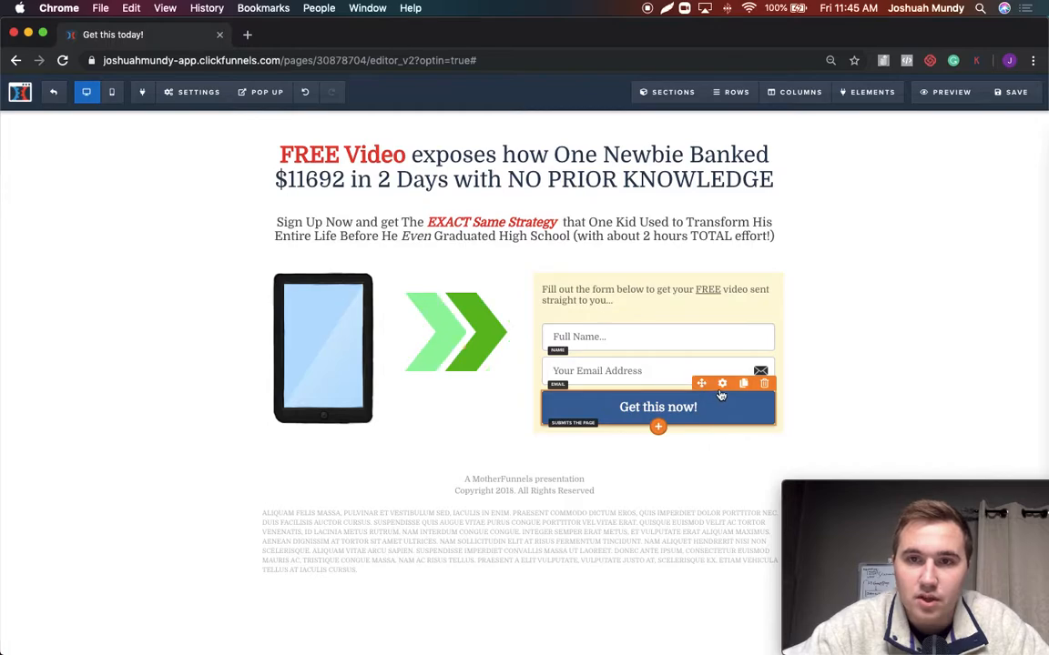
Try the "Get this now!" button's action as Go to Next Step in Funnel, and return it to Submit Order / Submit Form
{"action": "left_click", "coordinate": [721, 385]}
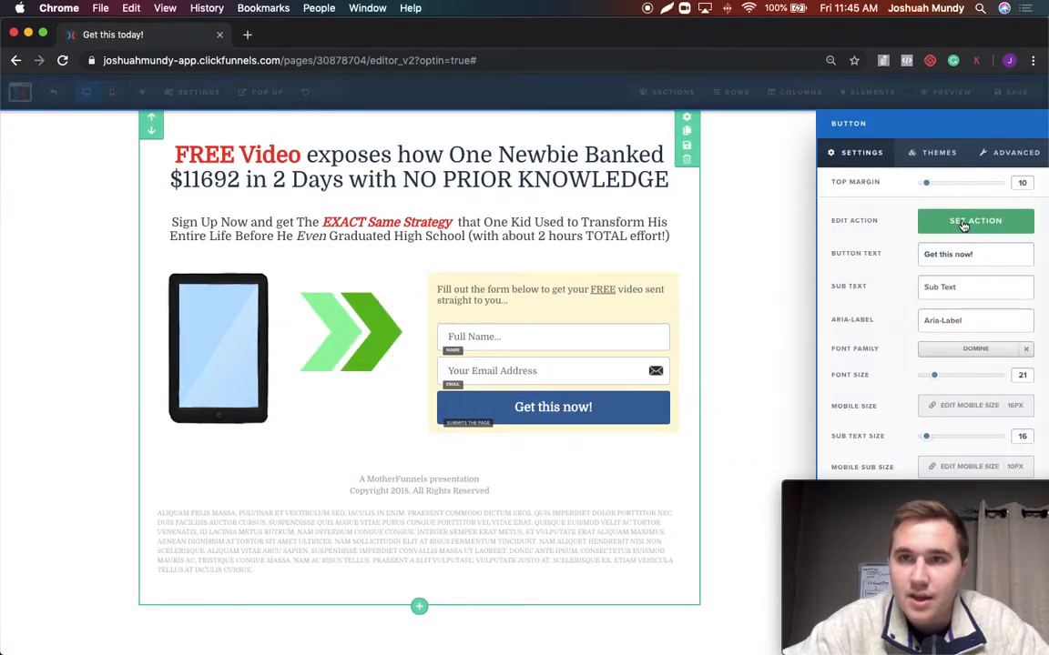
{"action": "left_click", "coordinate": [927, 225]}
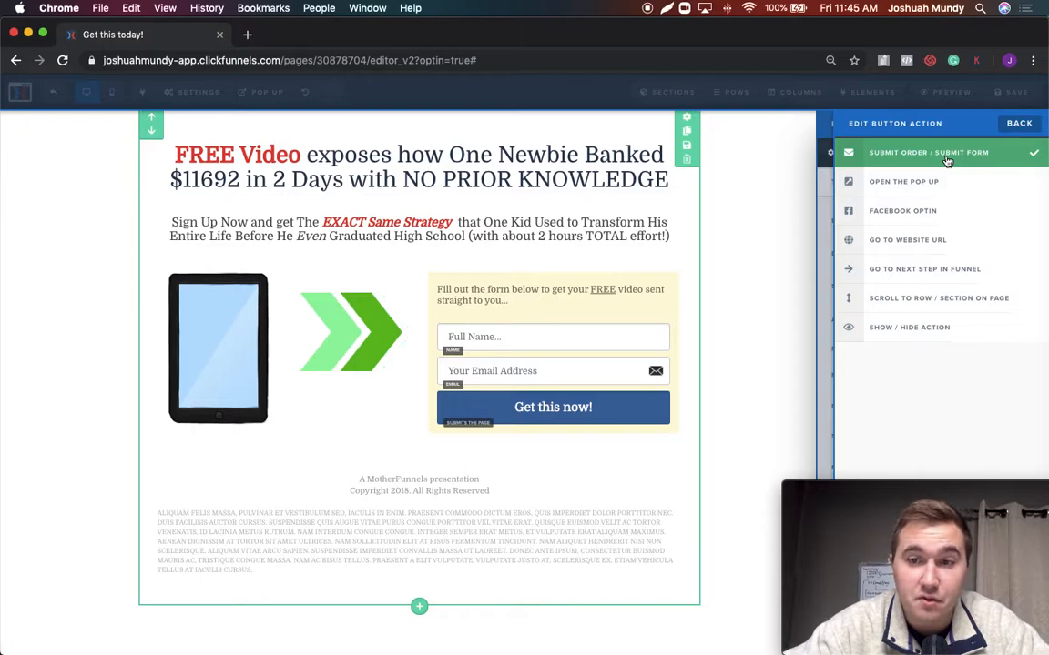
{"action": "left_click", "coordinate": [892, 273]}
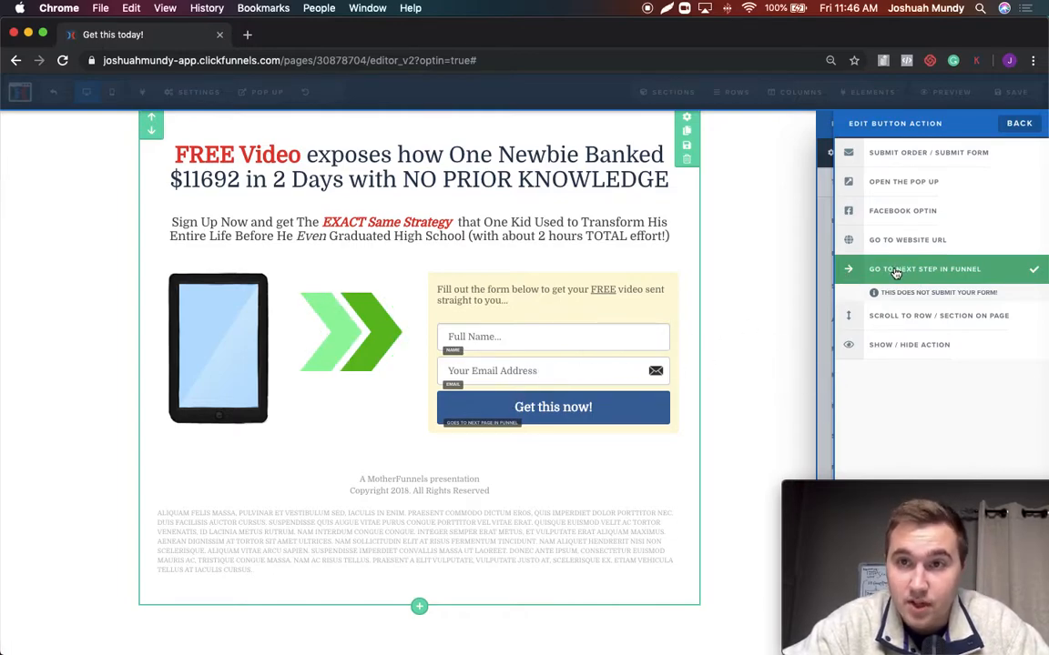
{"action": "left_click", "coordinate": [881, 154]}
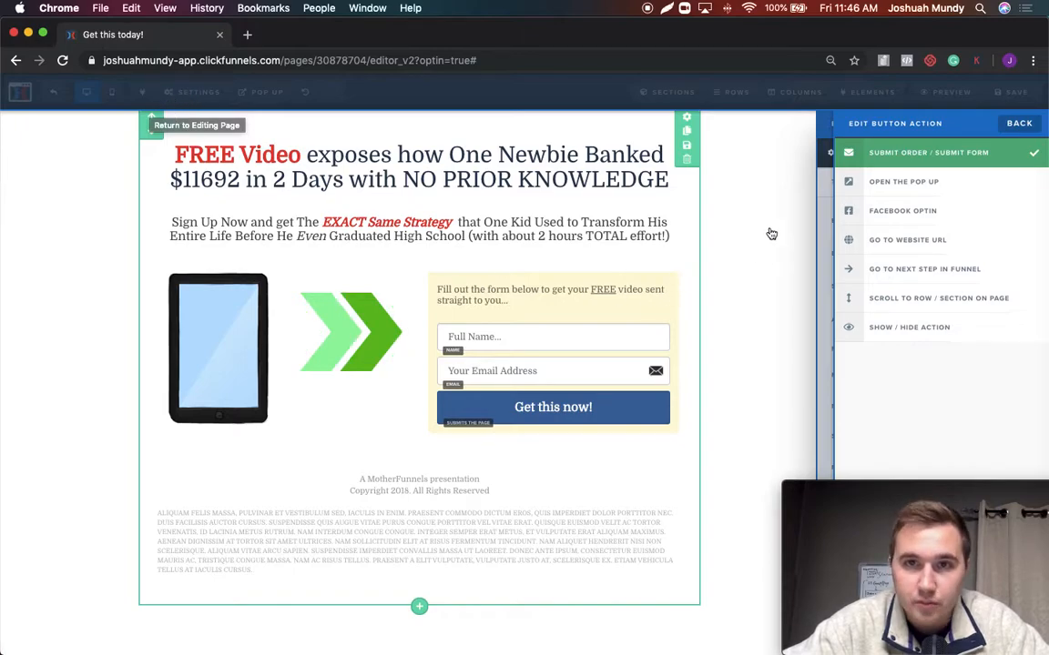
{"action": "left_click", "coordinate": [763, 386]}
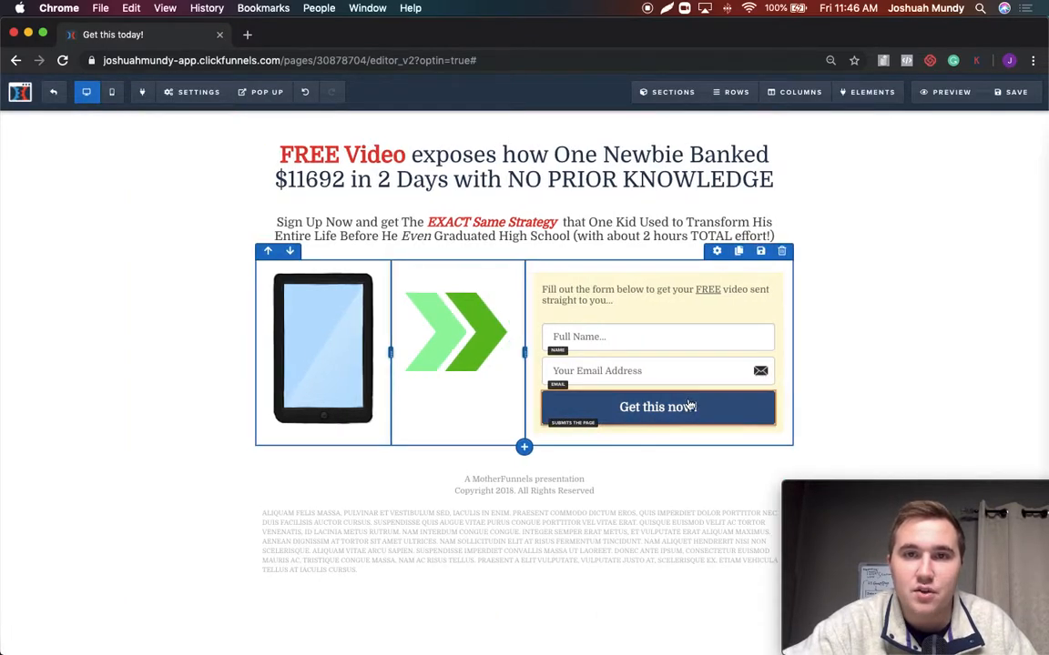
Delete the "Full Name..." and "Your Email Address" inputs from the opt-in form
{"action": "left_click", "coordinate": [763, 315]}
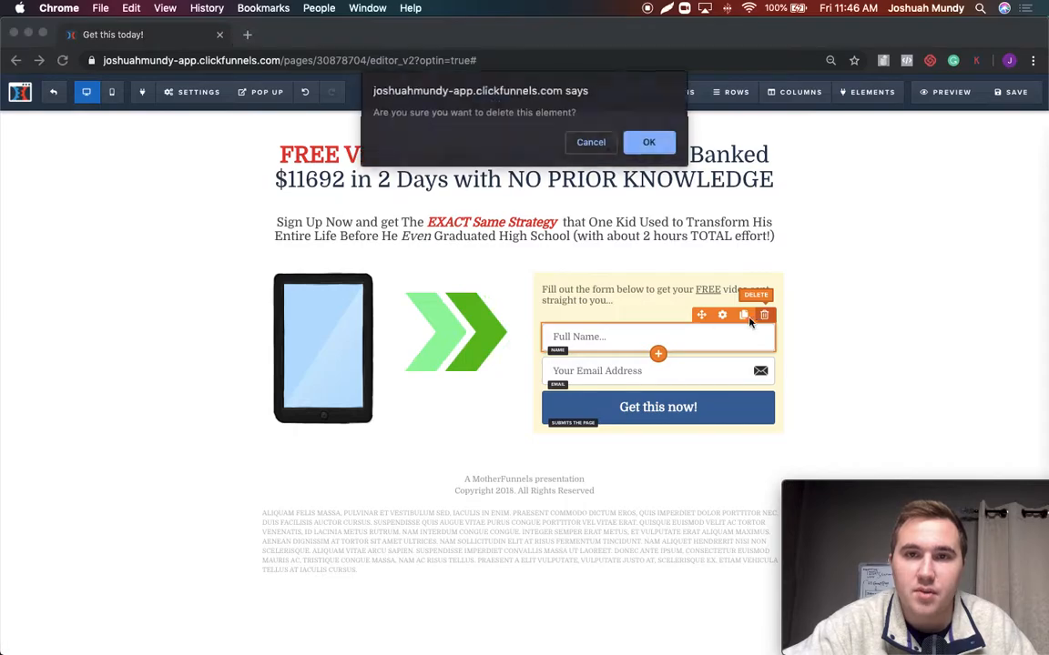
{"action": "left_click", "coordinate": [648, 146]}
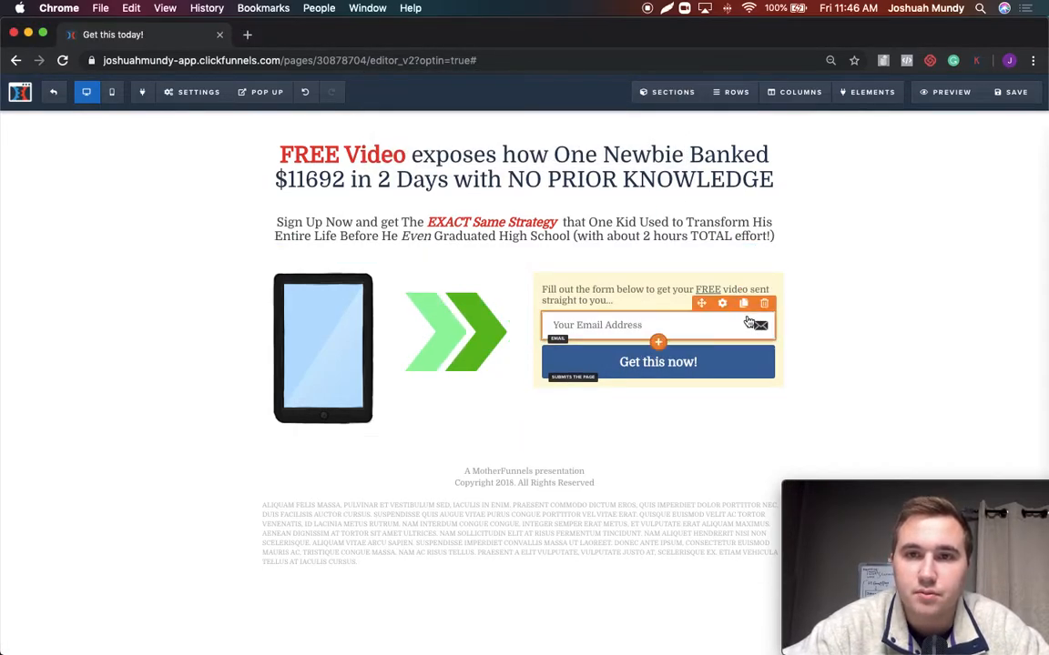
{"action": "left_click", "coordinate": [725, 329]}
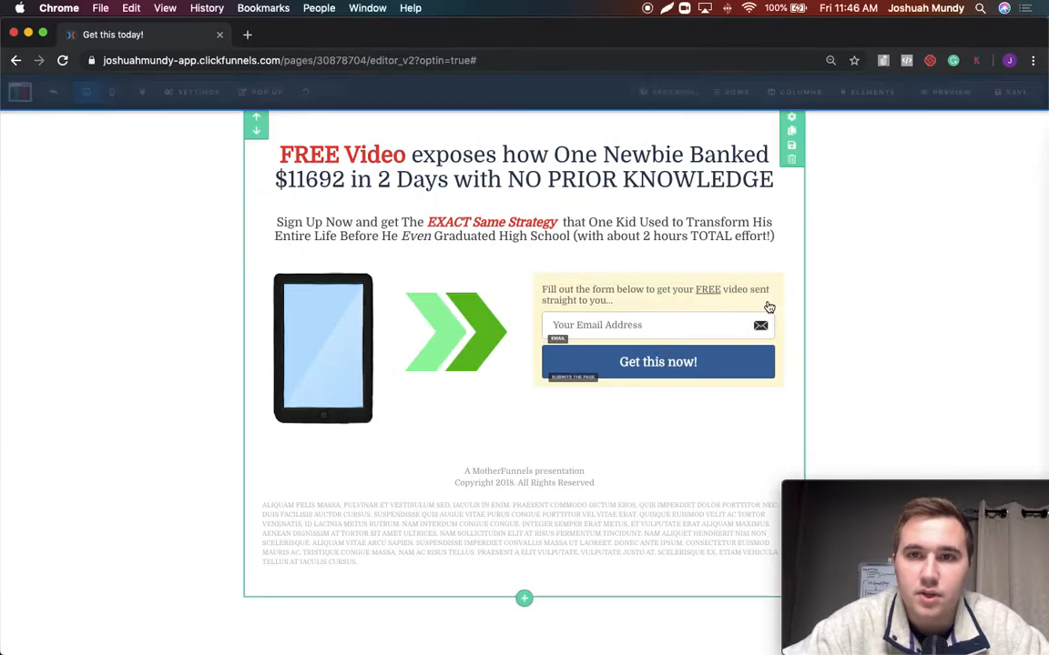
{"action": "left_click", "coordinate": [630, 327]}
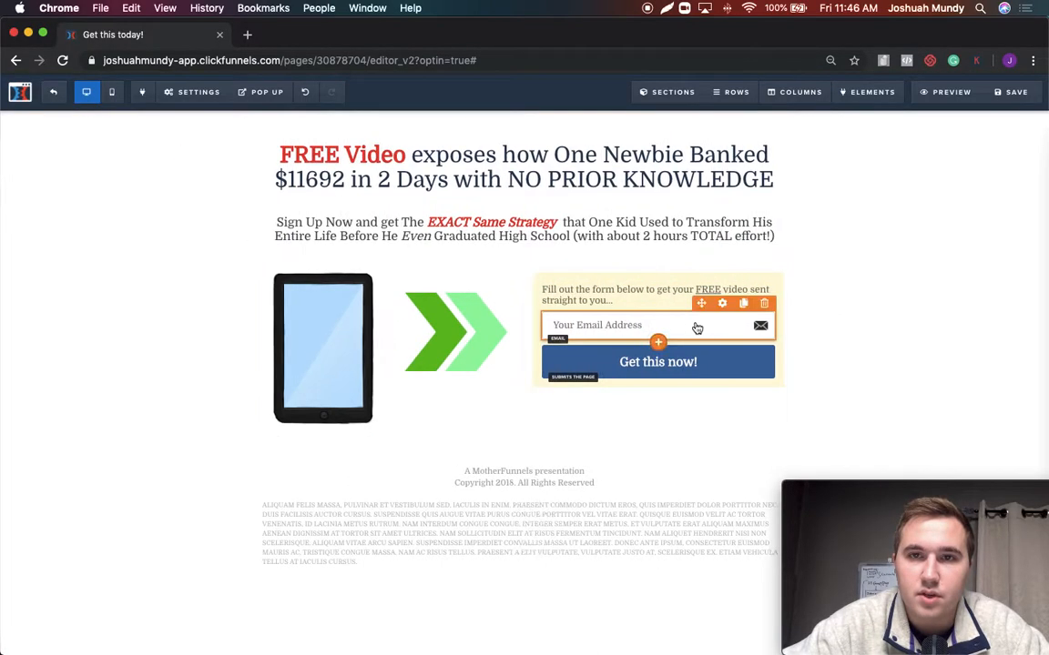
{"action": "left_click", "coordinate": [763, 303]}
{"action": "left_click", "coordinate": [652, 143]}
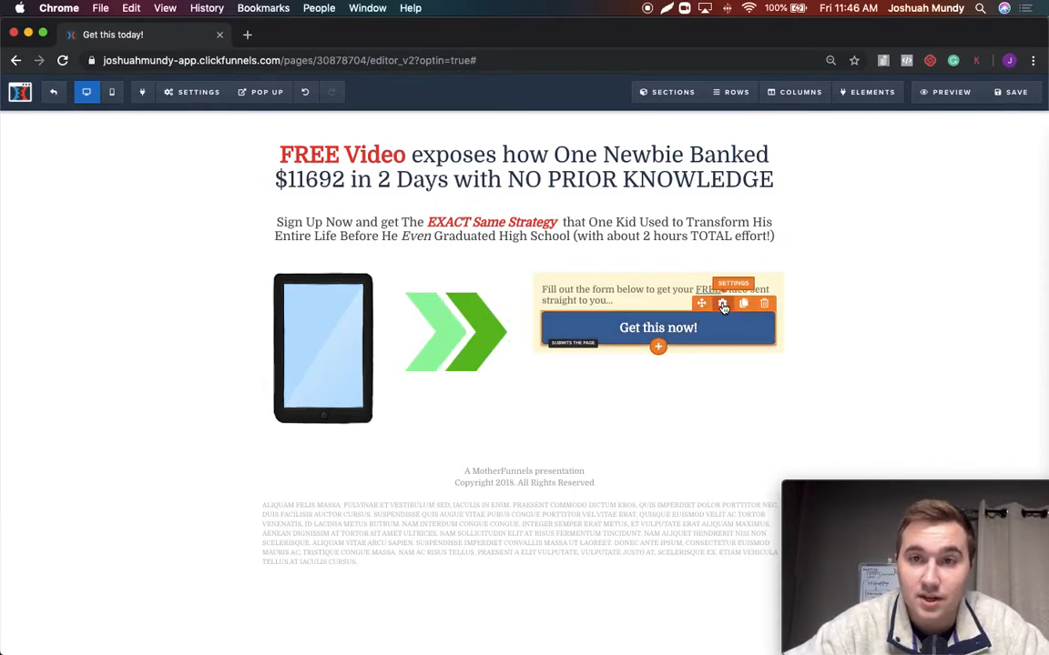
Set the "Get this now!" button's action to Open the Pop Up
{"action": "left_click", "coordinate": [723, 306]}
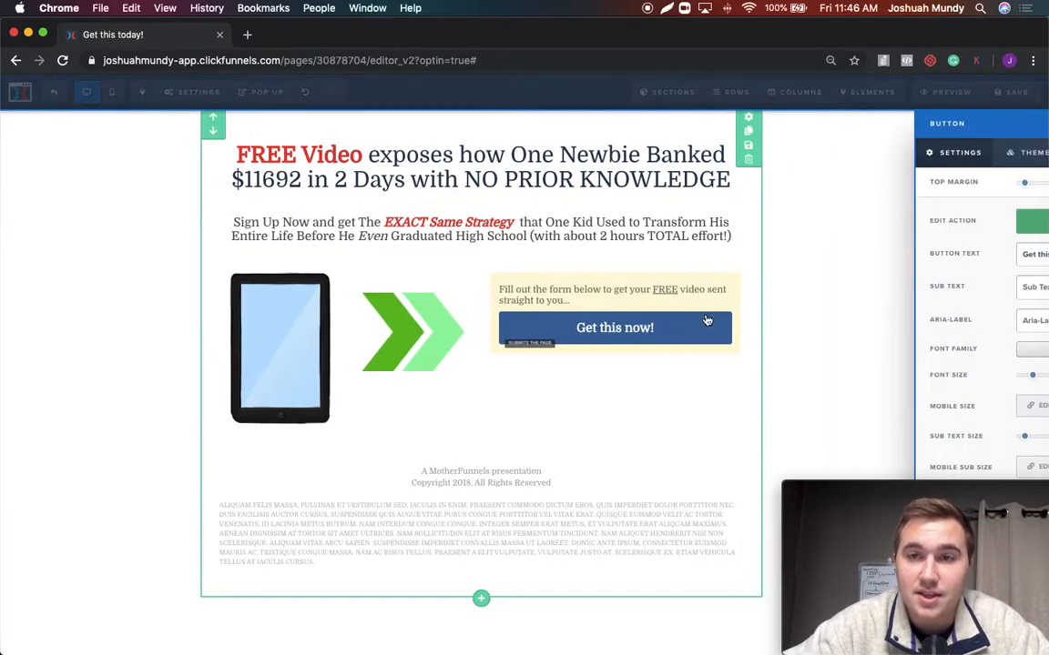
{"action": "left_click", "coordinate": [931, 227]}
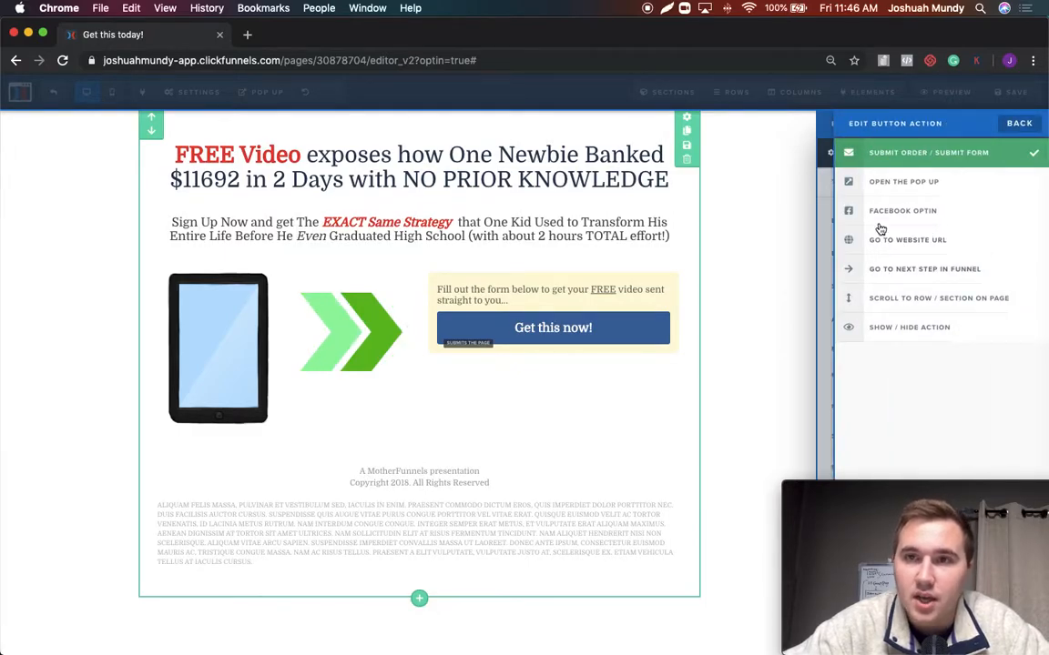
{"action": "left_click", "coordinate": [881, 185]}
{"action": "left_click", "coordinate": [772, 330]}
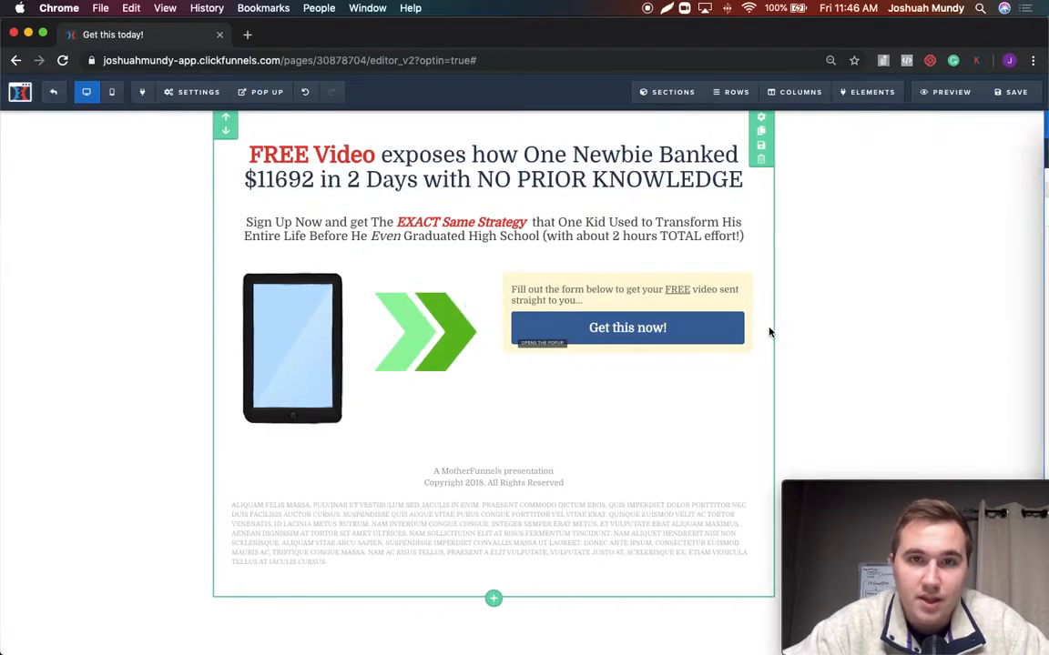
Show the page's pop-up and add a Headline with a Sub-Headline beneath it, above the two input fields
{"action": "left_click", "coordinate": [193, 92]}
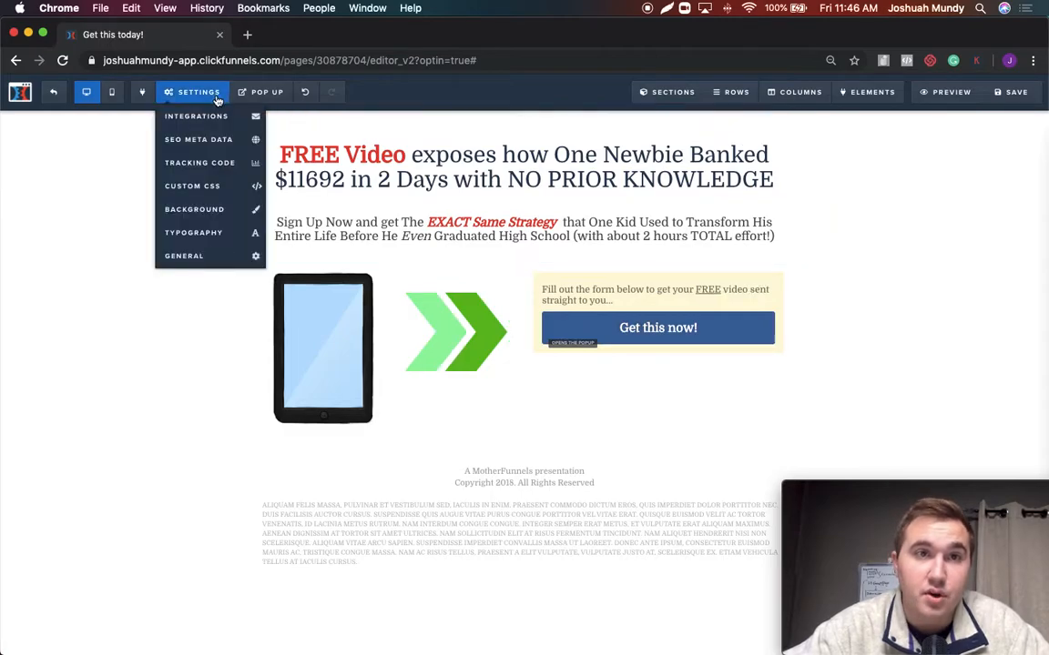
{"action": "left_click", "coordinate": [259, 92]}
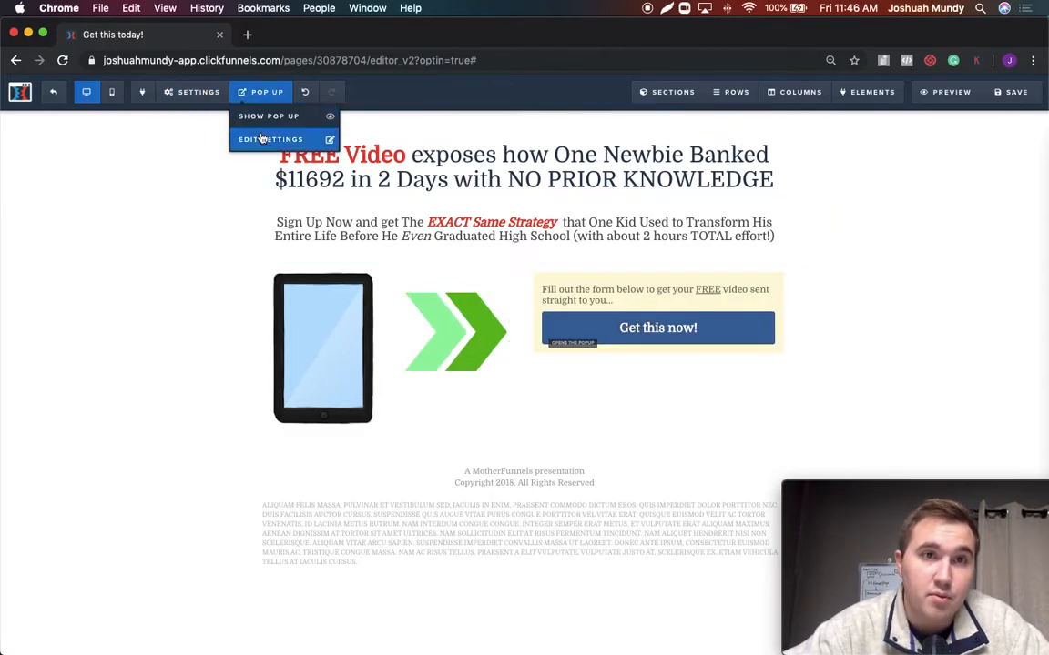
{"action": "left_click", "coordinate": [261, 138]}
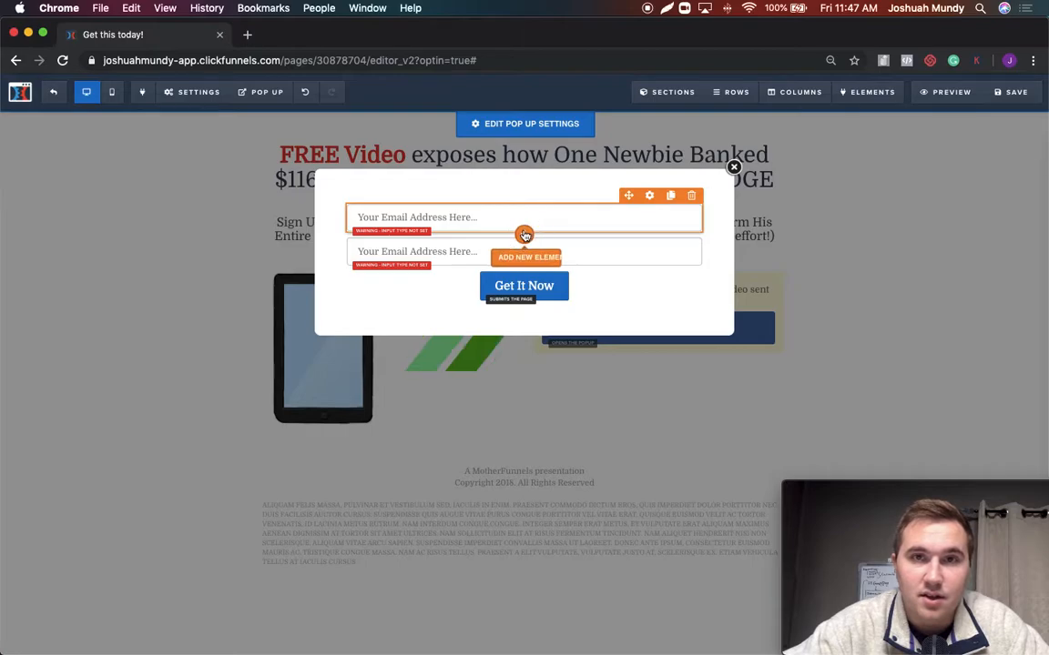
{"action": "left_click", "coordinate": [520, 236]}
{"action": "left_click", "coordinate": [831, 196]}
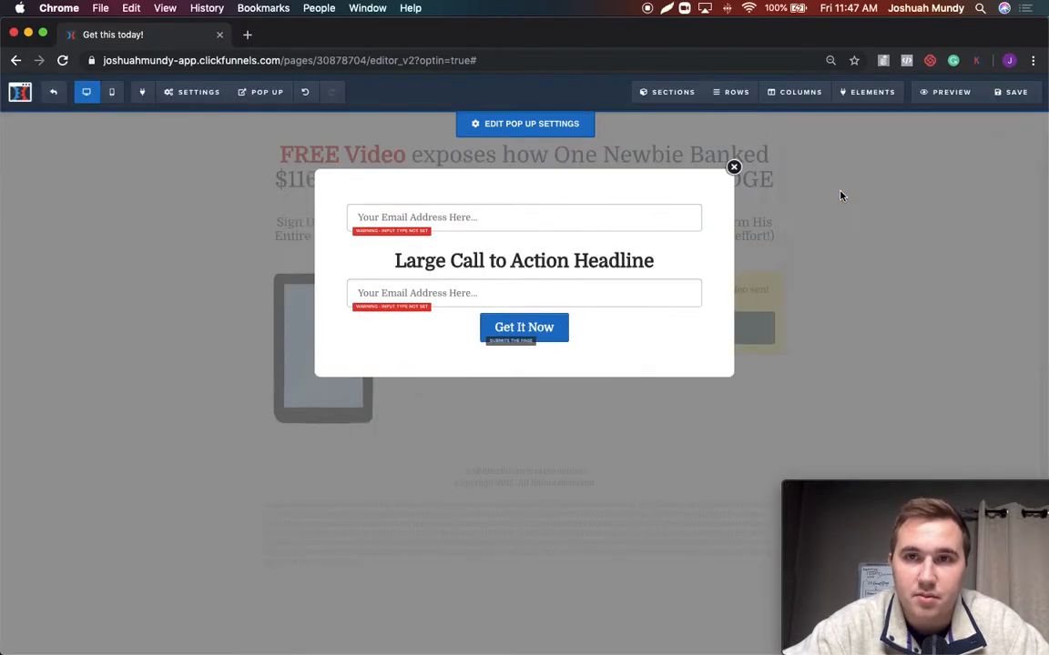
{"action": "left_click_drag", "start_coordinate": [452, 216], "coordinate": [450, 203]}
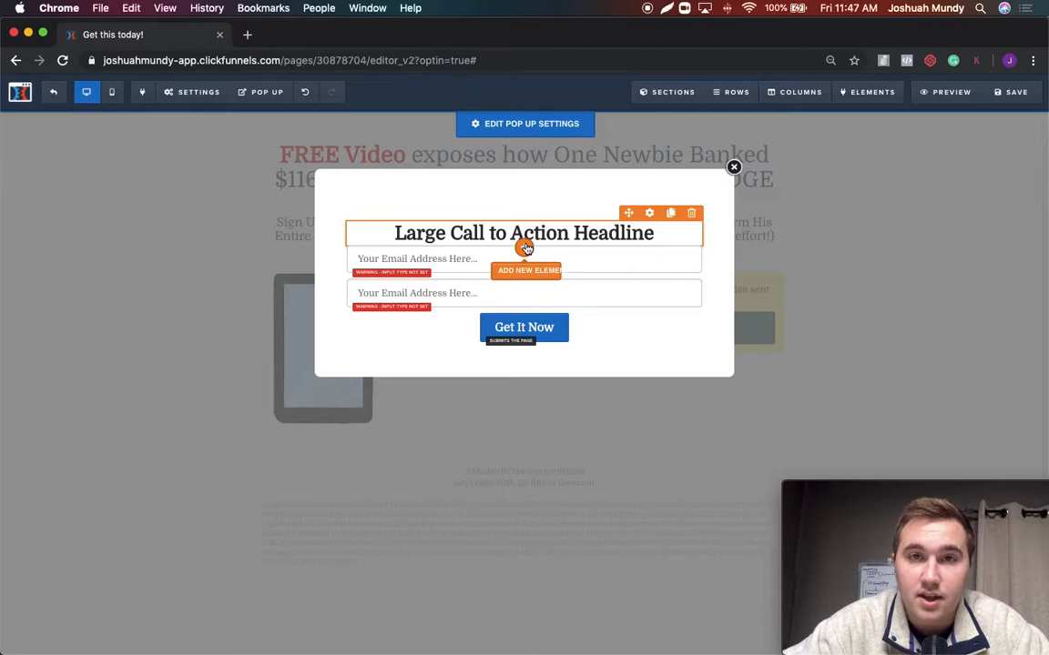
{"action": "left_click", "coordinate": [525, 246]}
{"action": "left_click", "coordinate": [901, 203]}
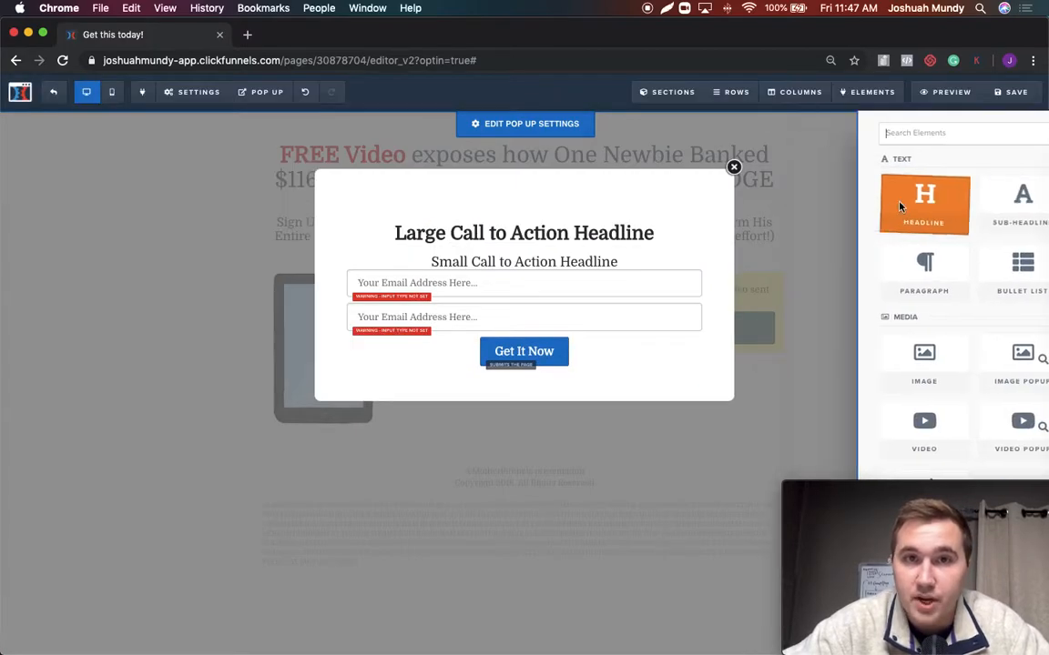
Configure the pop-up's first input as a Required Full Name field with the placeholder "Name...", and close the pop-up
{"action": "left_click", "coordinate": [482, 289]}
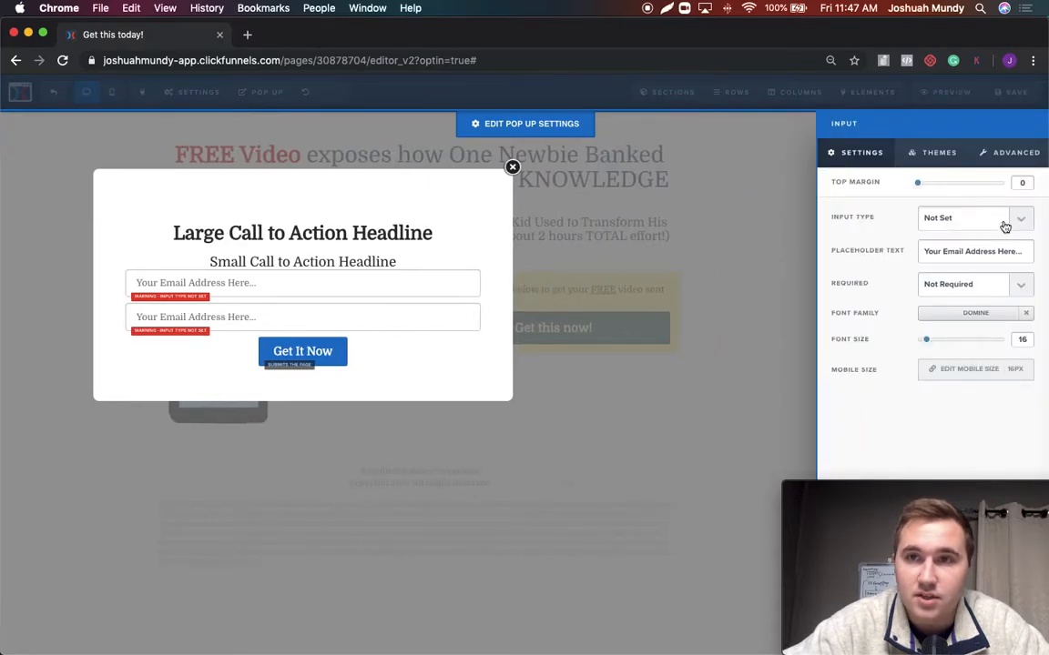
{"action": "left_click", "coordinate": [1005, 224]}
{"action": "left_click", "coordinate": [996, 229]}
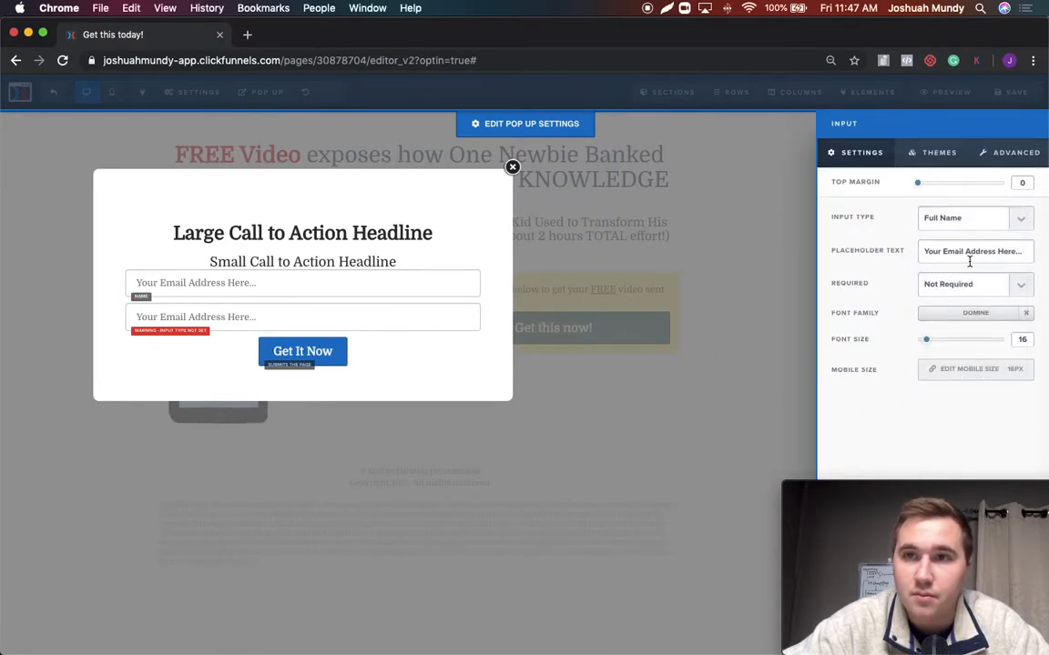
{"action": "left_click_drag", "start_coordinate": [1012, 252], "coordinate": [921, 253]}
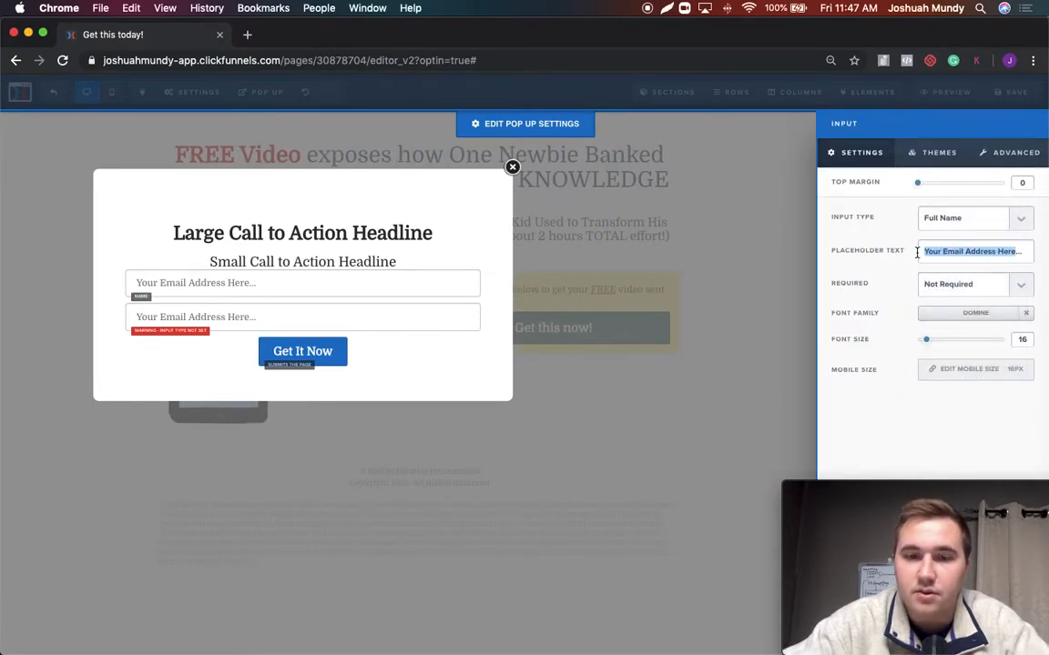
{"action": "type", "text": "Name..."}
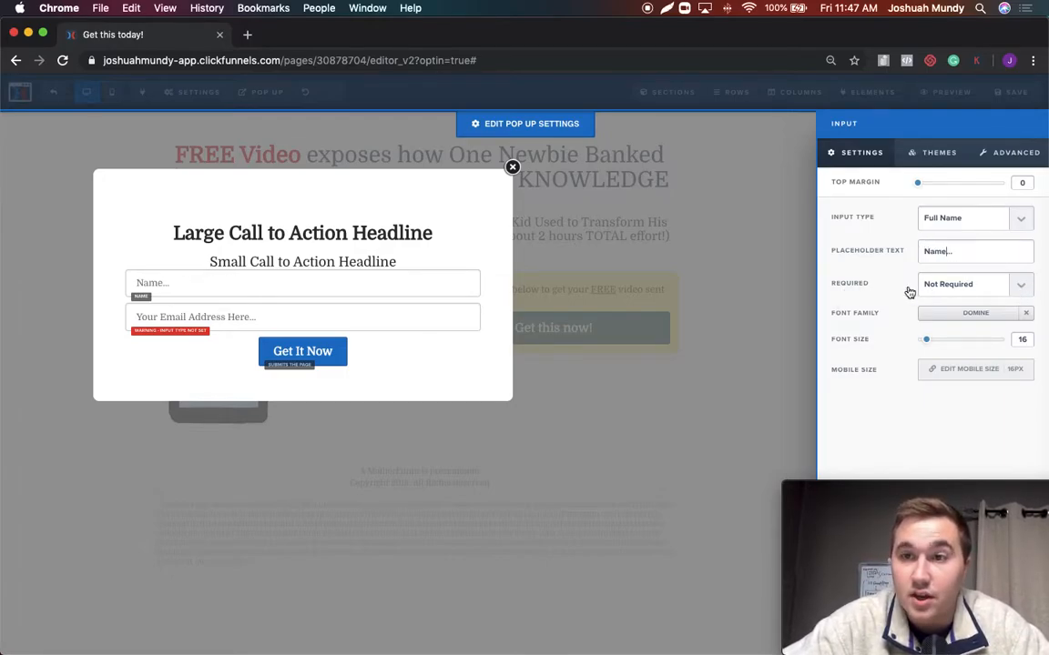
{"action": "left_click", "coordinate": [960, 289]}
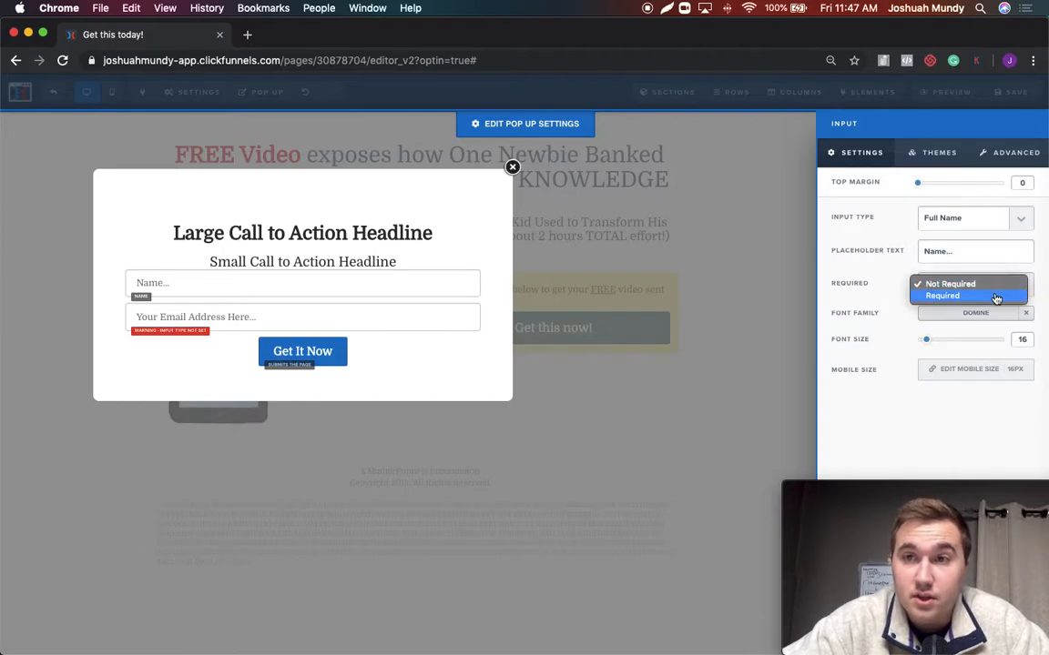
{"action": "left_click", "coordinate": [1000, 295]}
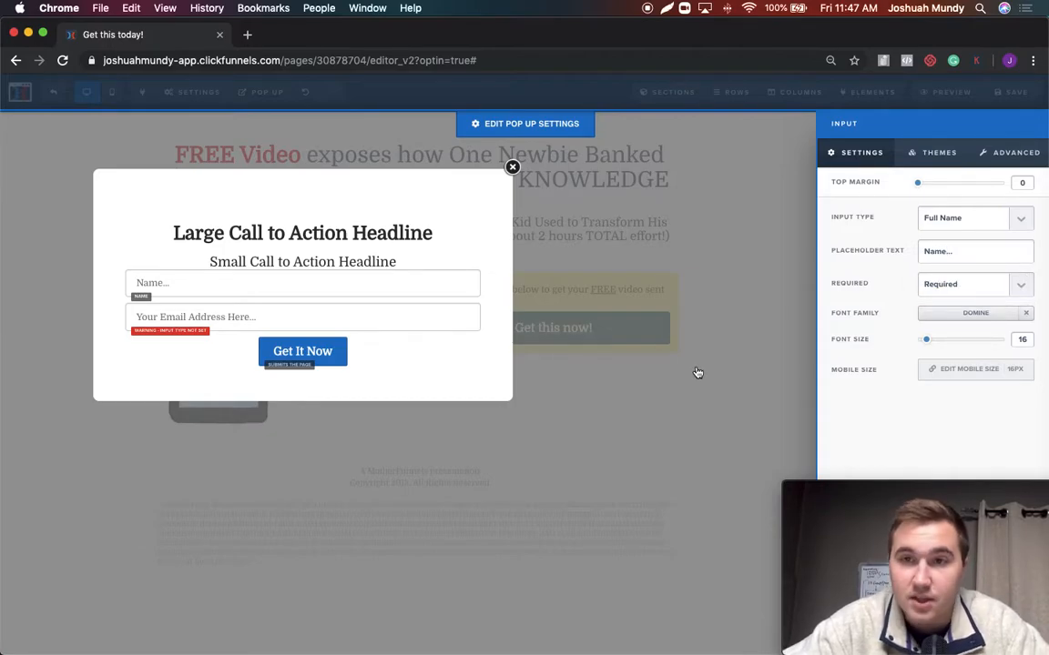
{"action": "left_click", "coordinate": [405, 323]}
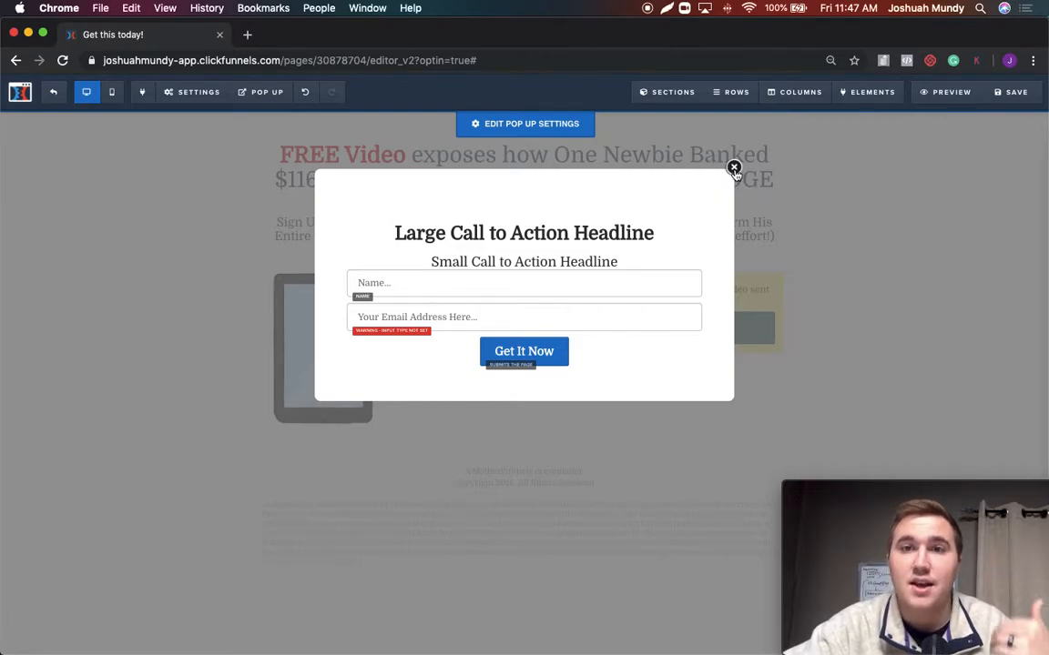
{"action": "left_click", "coordinate": [733, 169]}
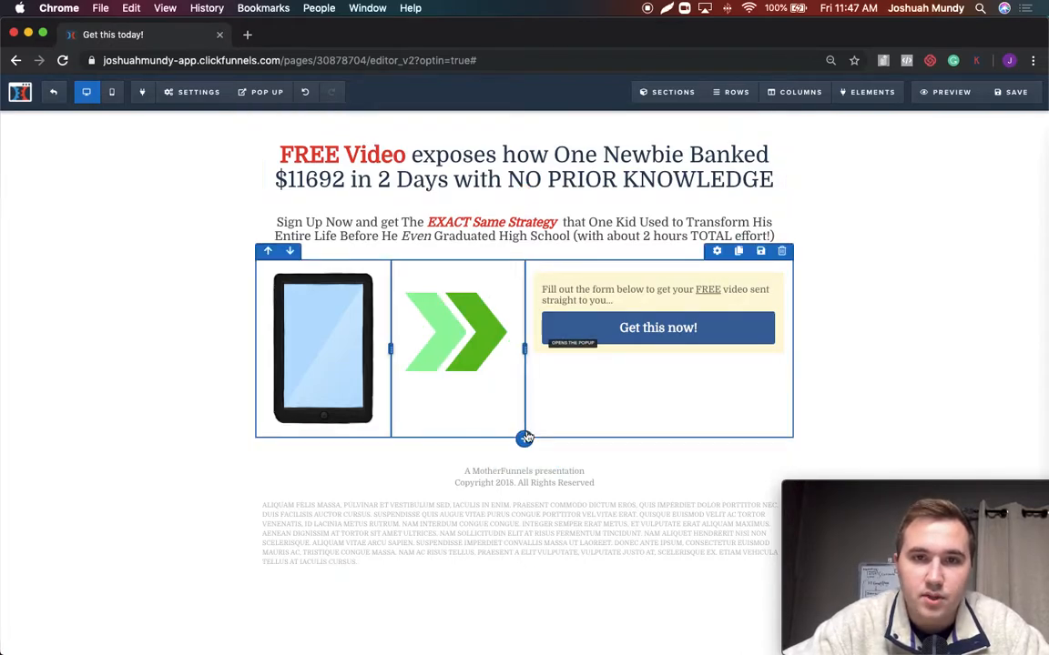
Replace the row holding the tablet image, arrows and opt-in box with a new two-column row
{"action": "left_click", "coordinate": [782, 253]}
{"action": "left_click", "coordinate": [667, 148]}
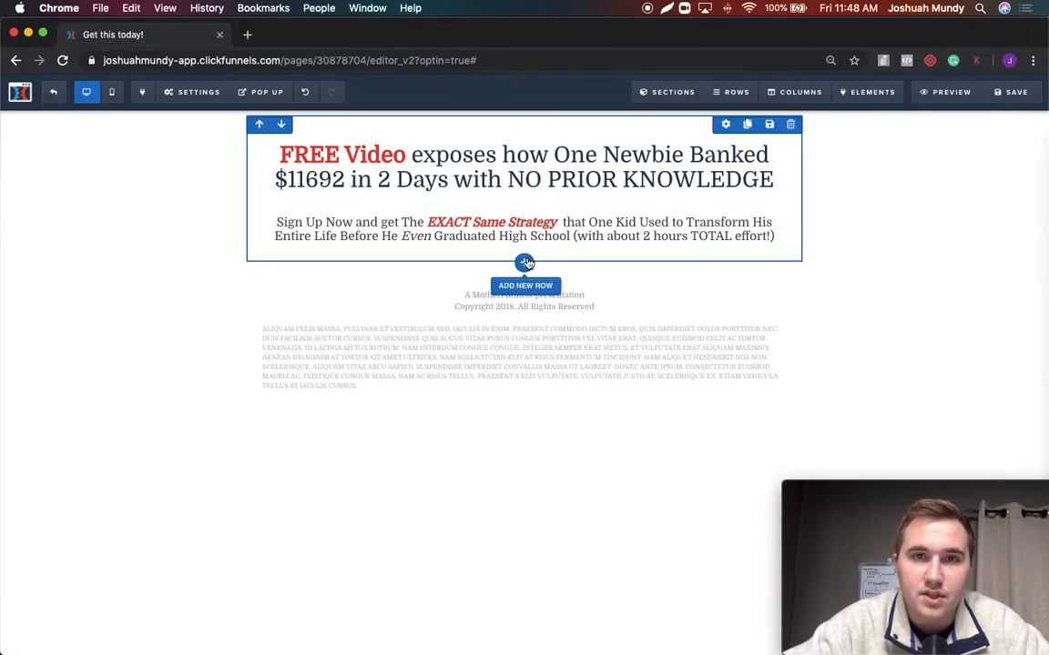
{"action": "left_click", "coordinate": [525, 263]}
{"action": "left_click", "coordinate": [906, 152]}
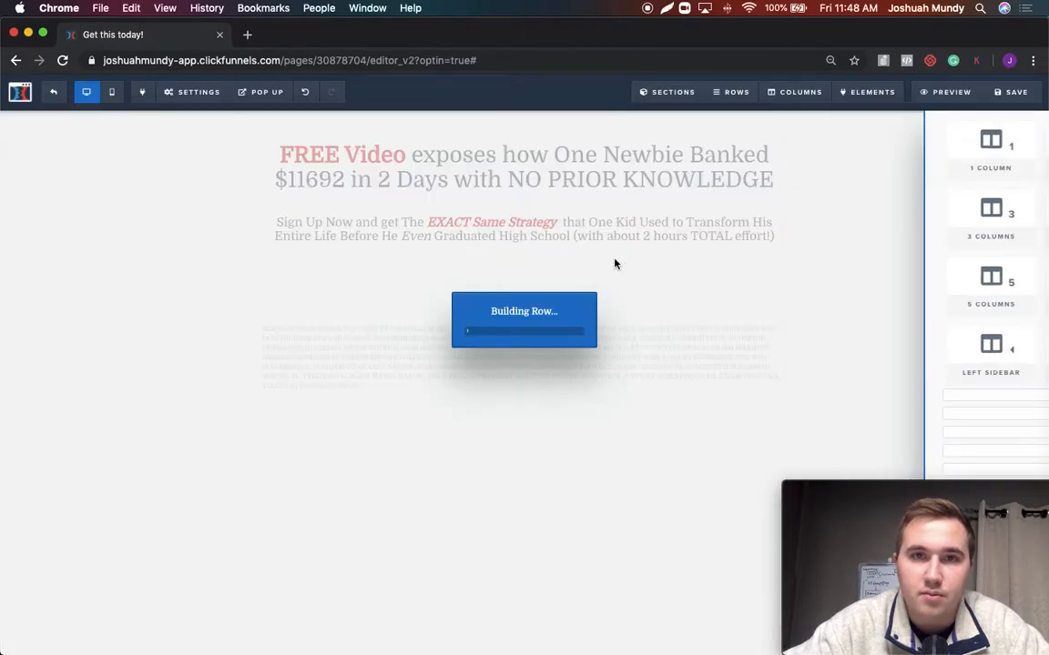
Add a Video element to the first column of the new two-column row
{"action": "left_click", "coordinate": [390, 284]}
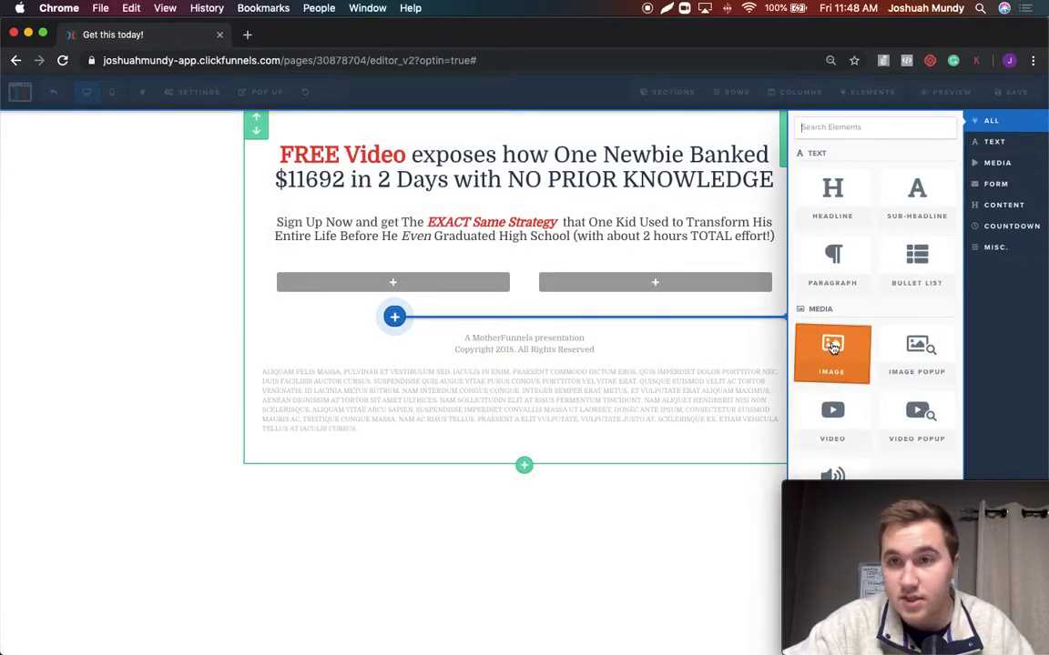
{"action": "scroll", "coordinate": [831, 346], "scroll_direction": "down", "scroll_amount": 1}
{"action": "left_click", "coordinate": [832, 384]}
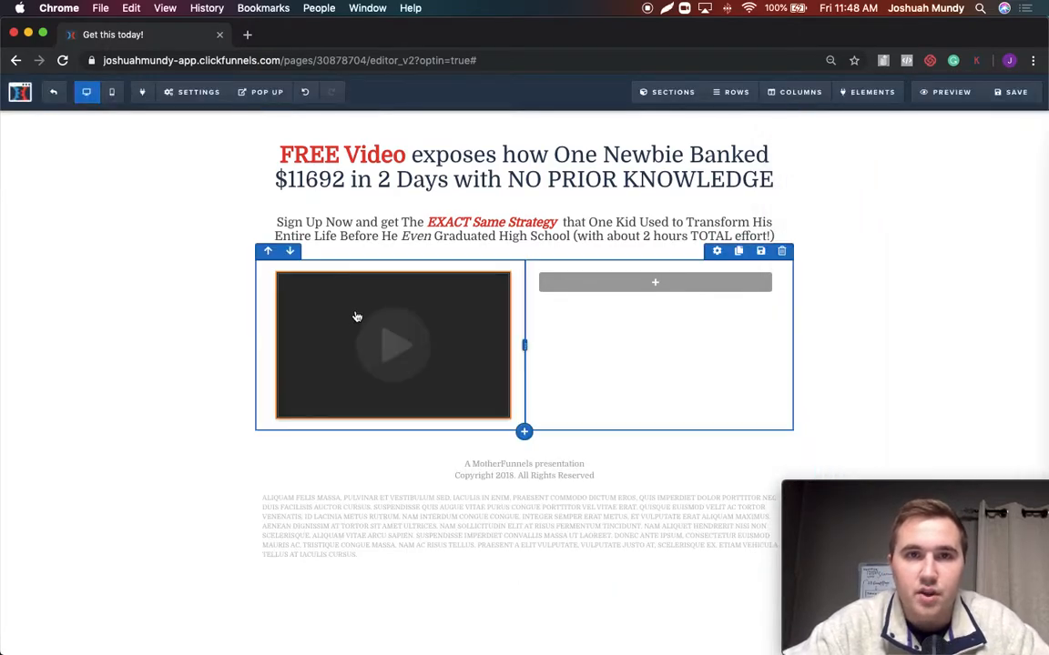
Add a Button element to the empty second column beside the video, then view the new button's settings and return to the page
{"action": "left_click", "coordinate": [693, 288]}
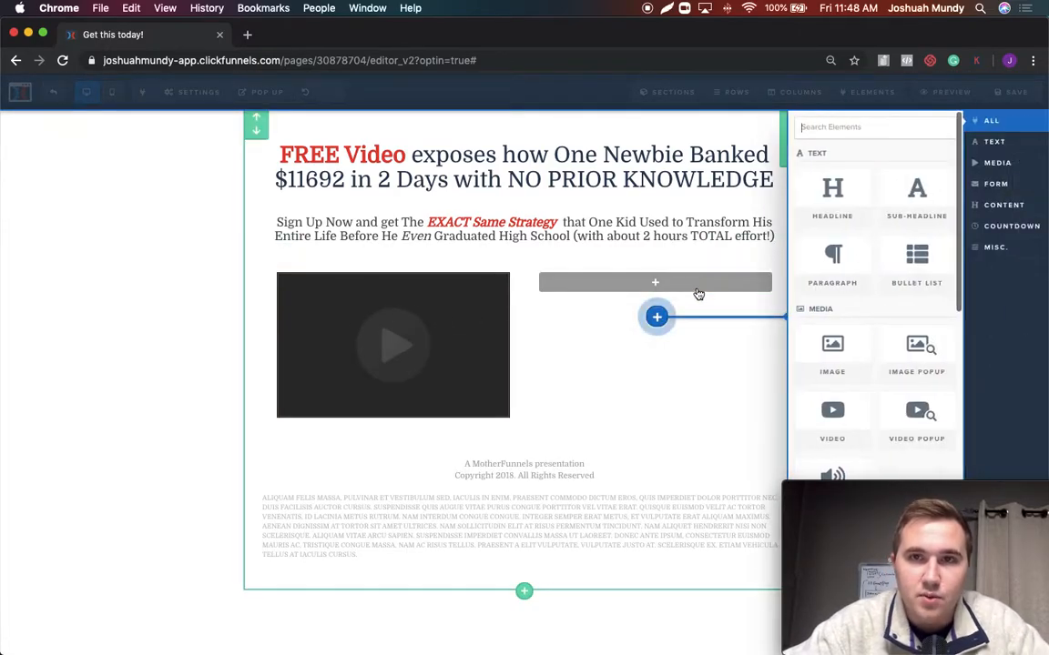
{"action": "scroll", "coordinate": [822, 324], "scroll_direction": "down", "scroll_amount": 2}
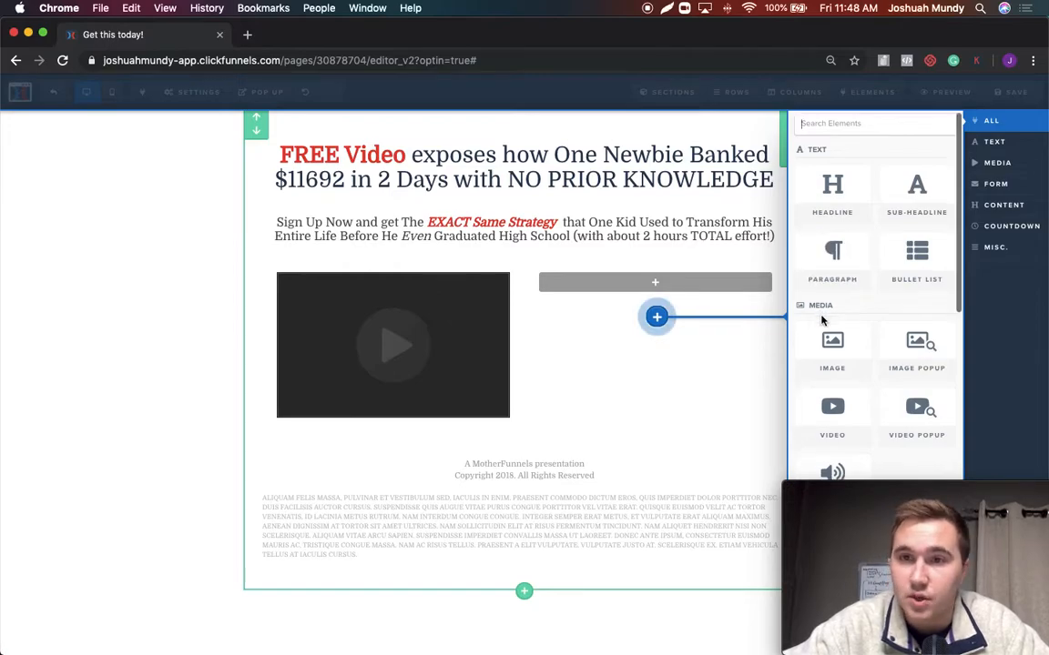
{"action": "scroll", "coordinate": [822, 324], "scroll_direction": "down", "scroll_amount": 5}
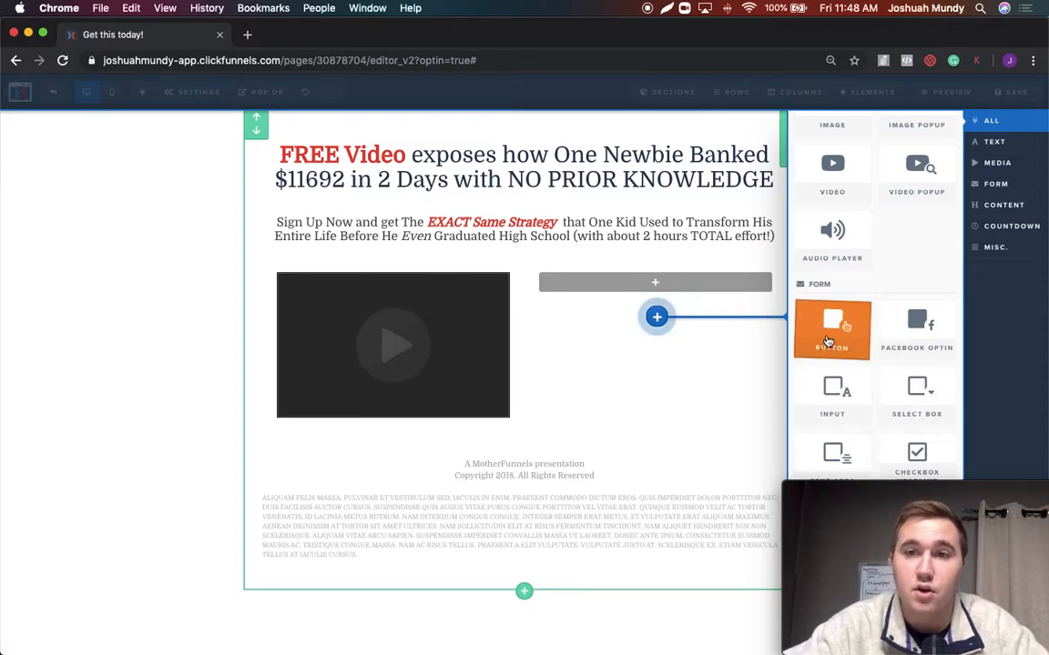
{"action": "left_click_drag", "start_coordinate": [827, 340], "coordinate": [627, 328]}
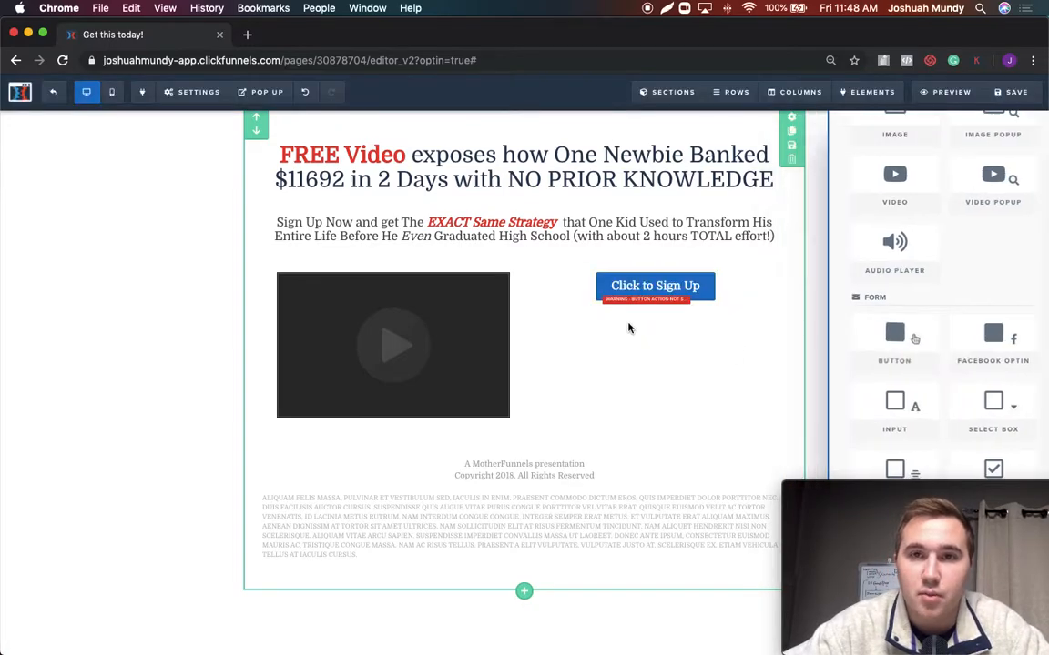
{"action": "left_click", "coordinate": [664, 287]}
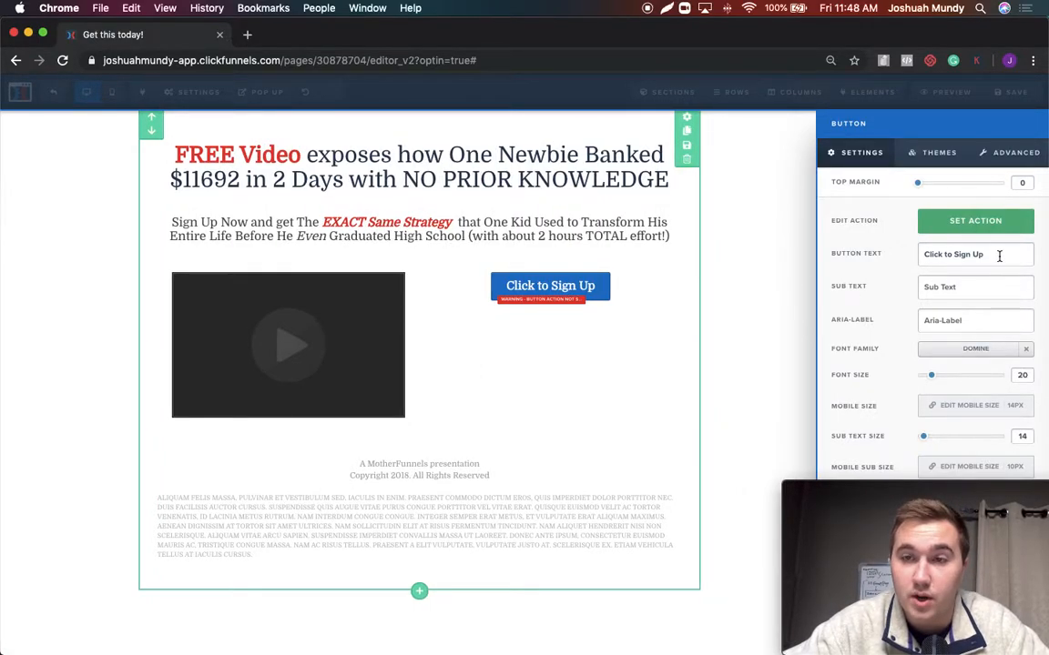
{"action": "left_click", "coordinate": [754, 304]}
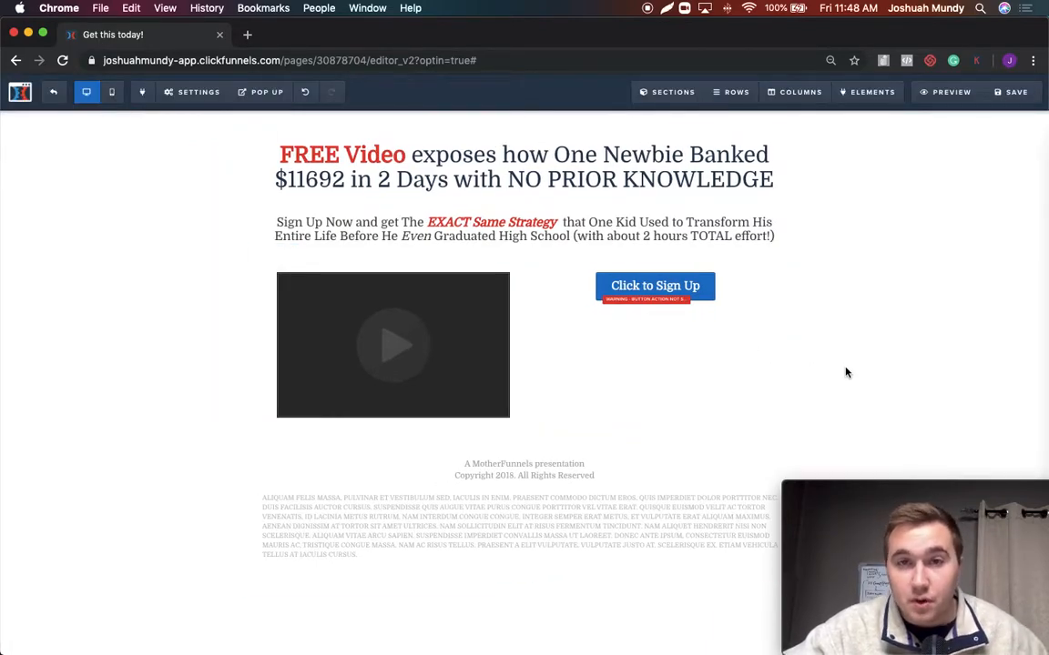